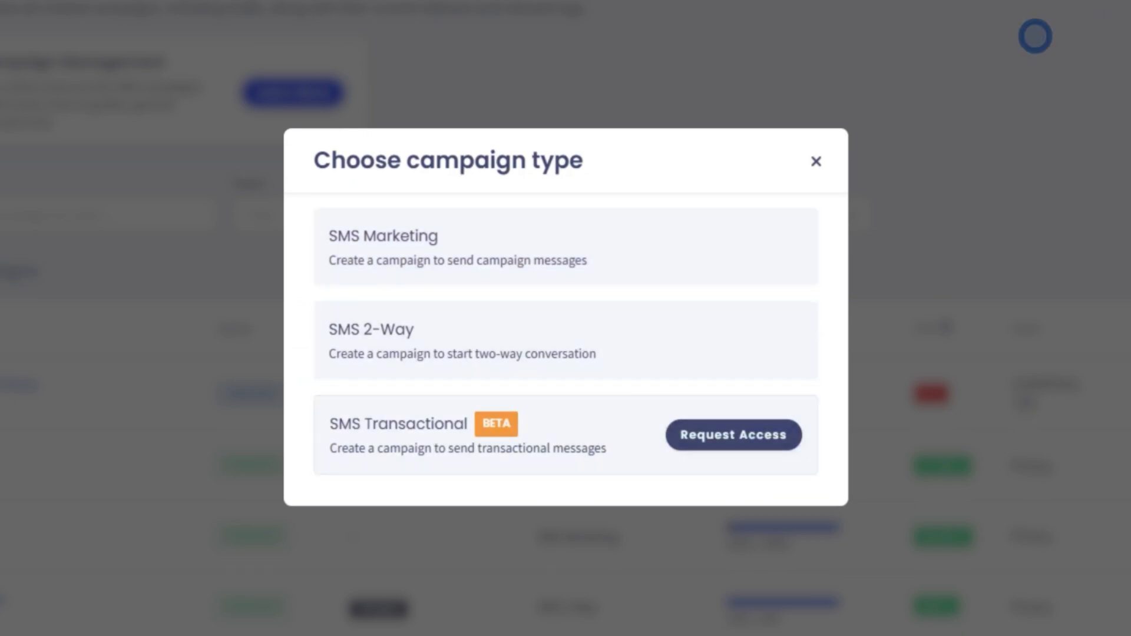
# - Create an SMS Marketing campaign named 'BF 23', described as 'Black Friday 23 Promo', and save it
pyautogui.click(478, 247)
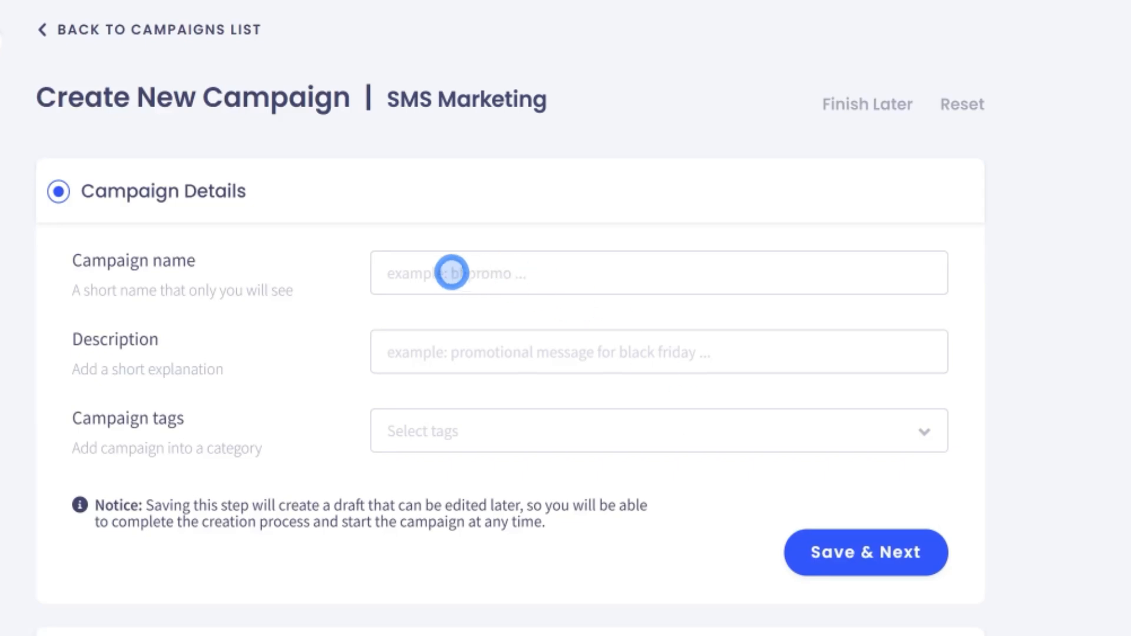
pyautogui.click(452, 272)
pyautogui.write('BF 23')
pyautogui.click(430, 352)
pyautogui.write('Black Friday 23 Promo')
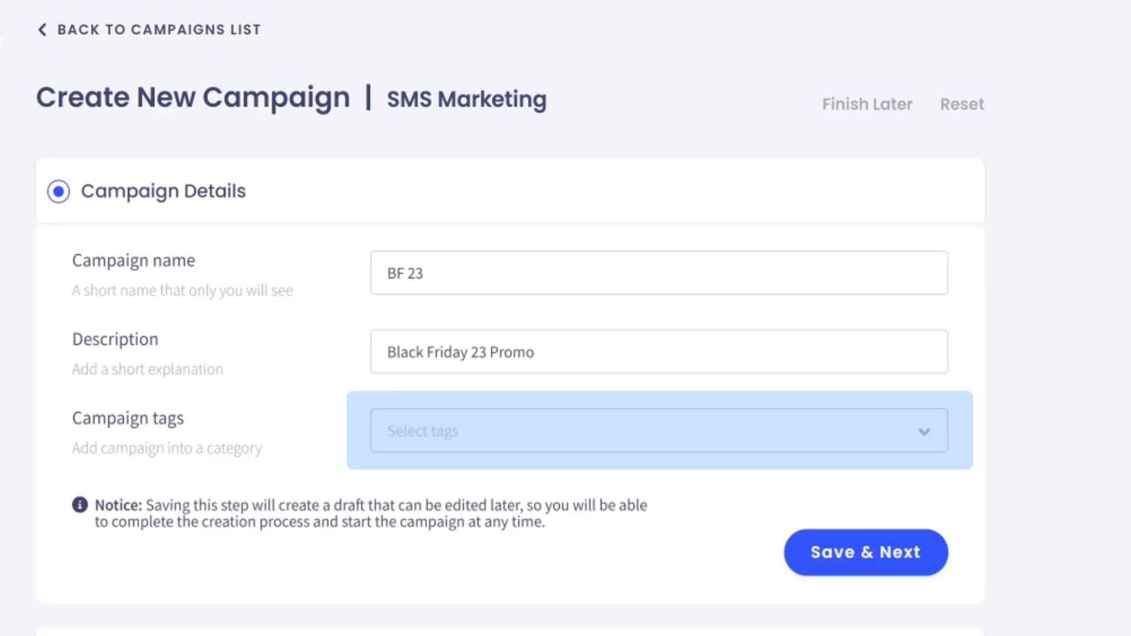
pyautogui.click(866, 552)
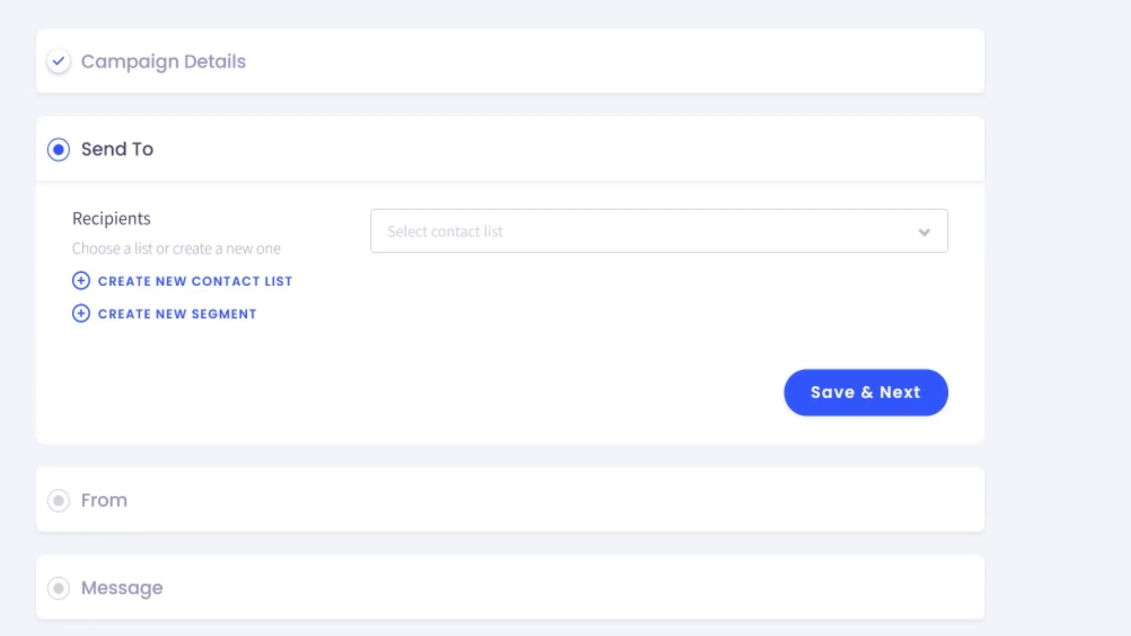
# - Choose the For BF and VIP customers contact lists as recipients (1237 total) and save
pyautogui.click(821, 230)
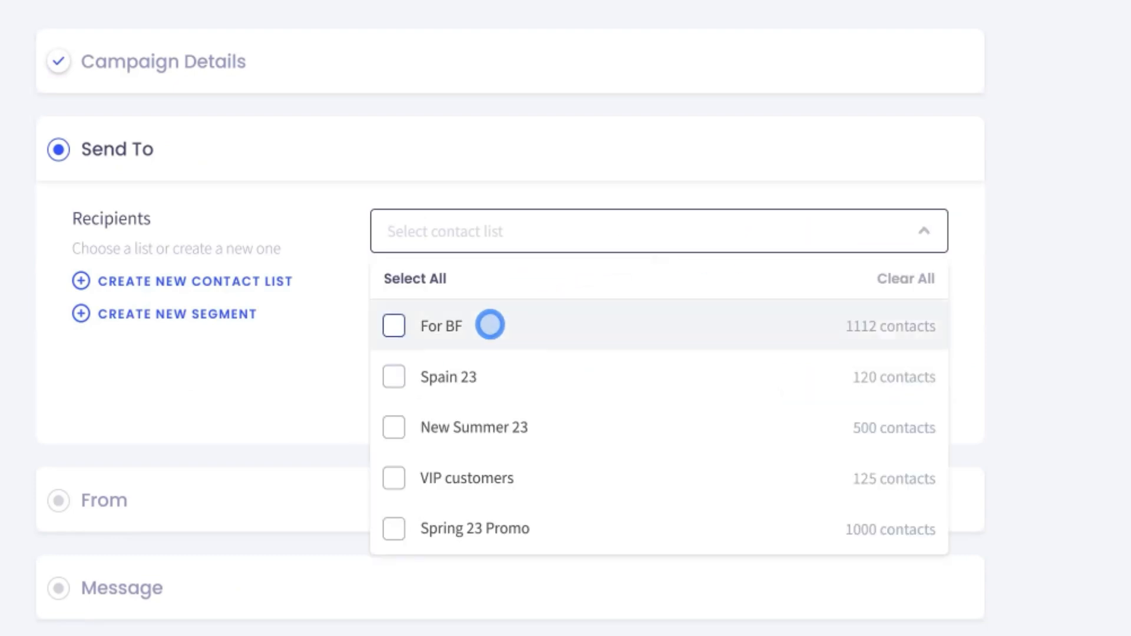
pyautogui.click(491, 325)
pyautogui.click(422, 465)
pyautogui.click(843, 230)
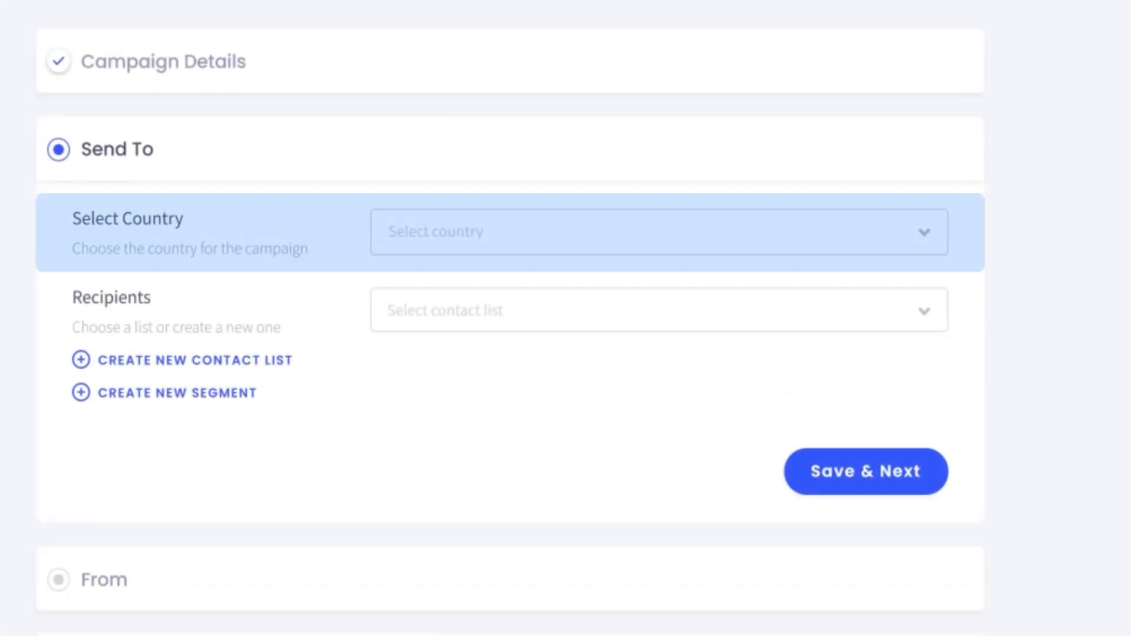
pyautogui.click(843, 230)
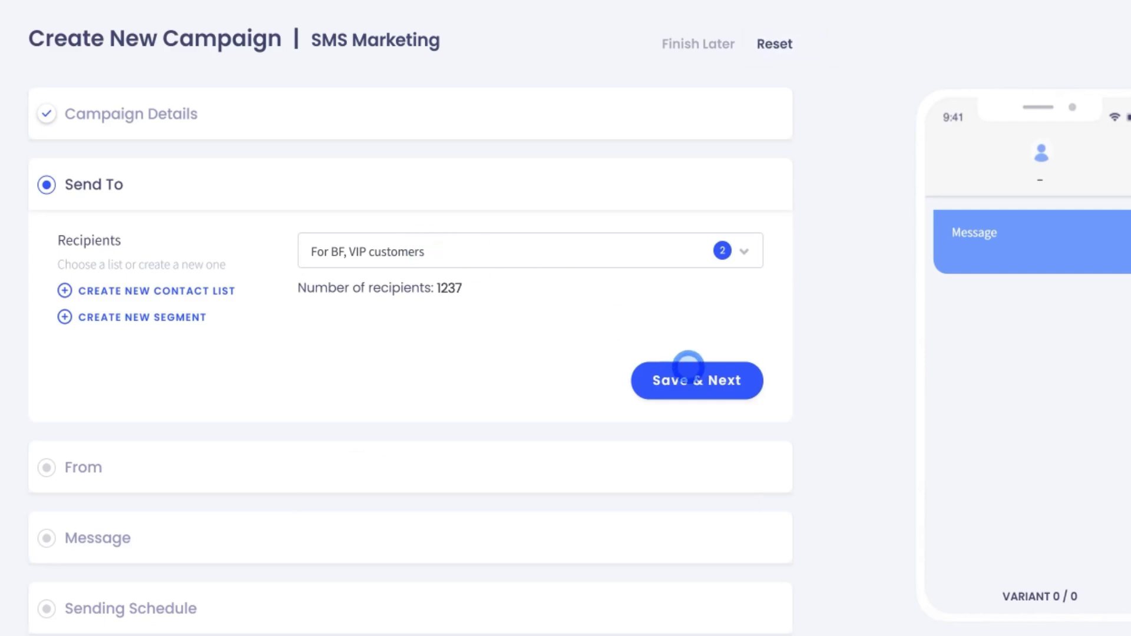
pyautogui.click(701, 380)
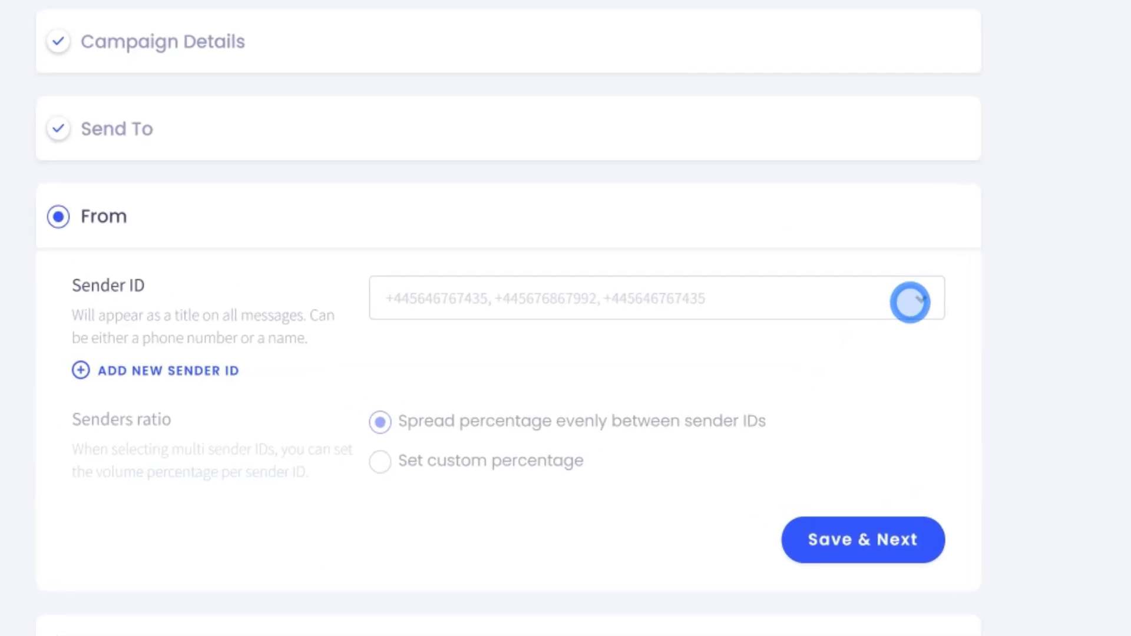
# - Select DEMO and COMMPEAK as sender IDs, without adding a new sender ID
pyautogui.click(730, 321)
pyautogui.click(538, 395)
pyautogui.click(538, 587)
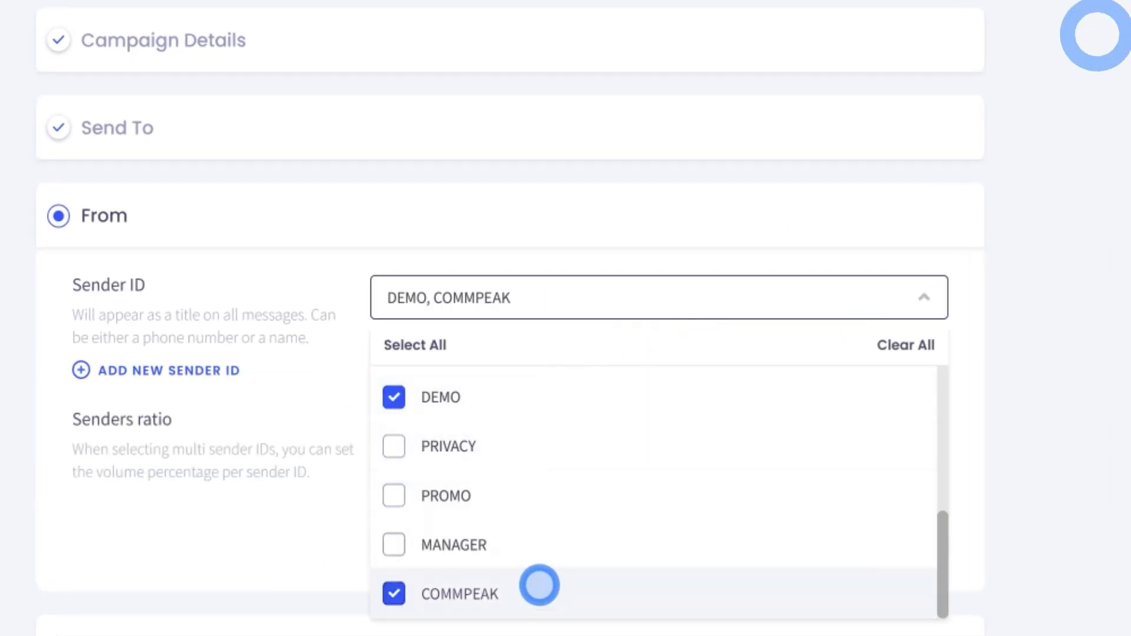
pyautogui.click(629, 297)
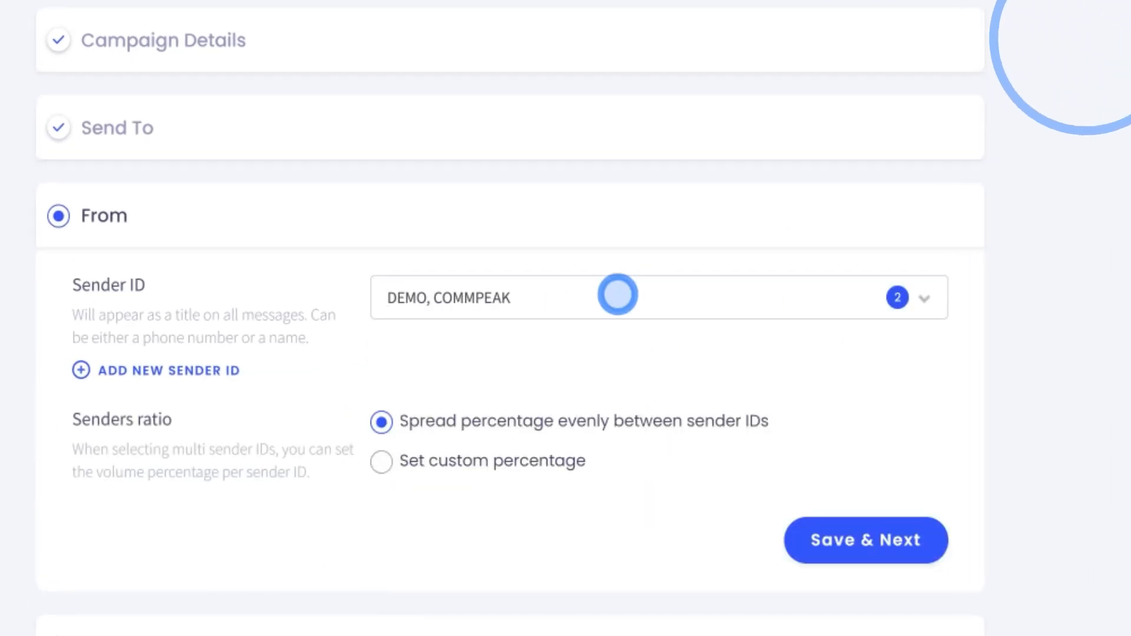
pyautogui.click(173, 362)
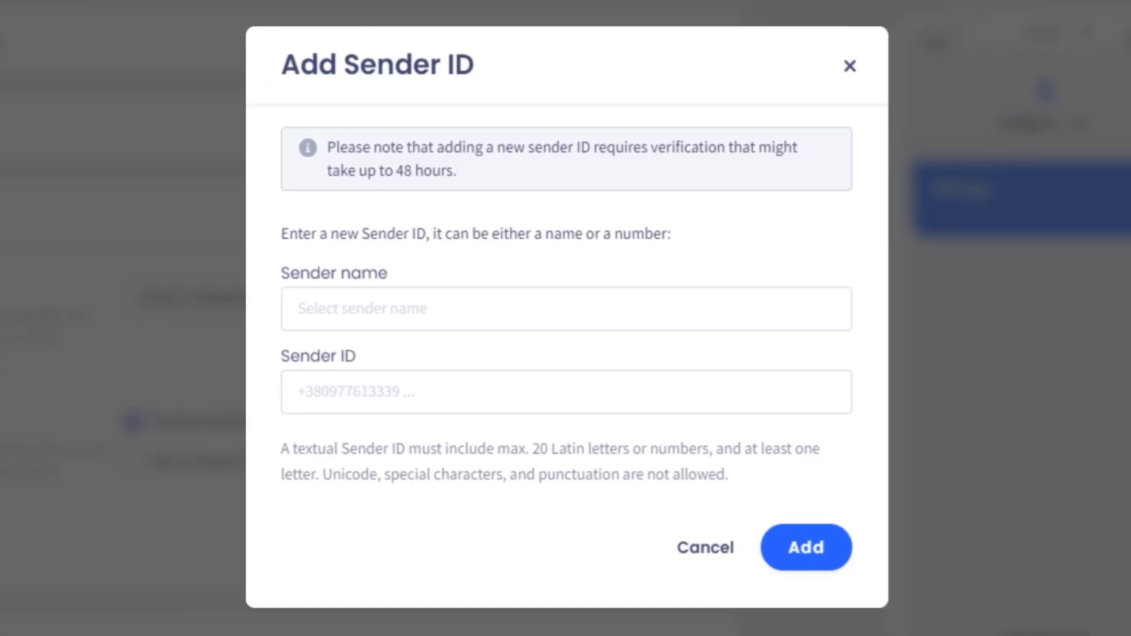
pyautogui.click(706, 547)
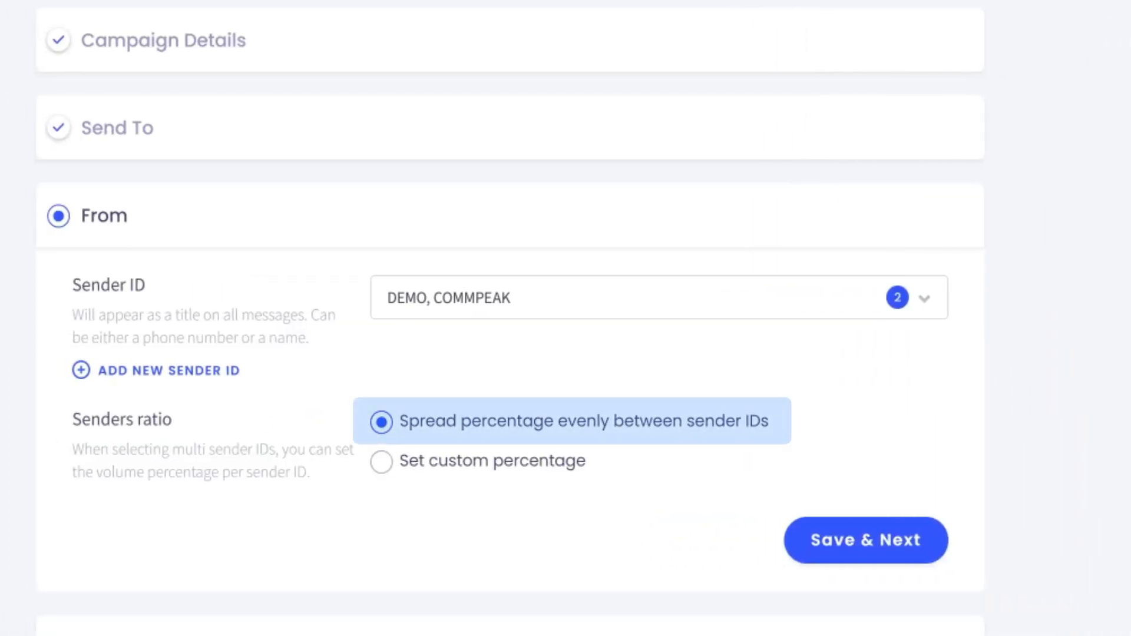
# - Split sending 40% DEMO and 60% COMMPEAK with custom percentages and save
pyautogui.click(382, 462)
pyautogui.scroll(-3, 389, 457)
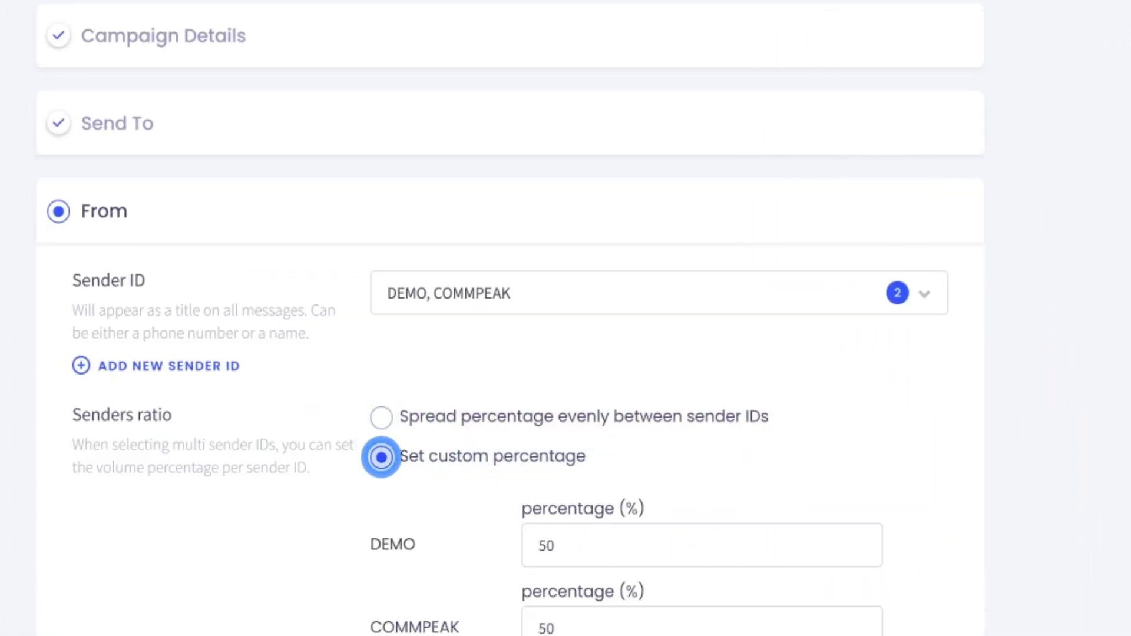
pyautogui.doubleClick(546, 406)
pyautogui.write('40')
pyautogui.doubleClick(546, 487)
pyautogui.write('60')
pyautogui.click(868, 557)
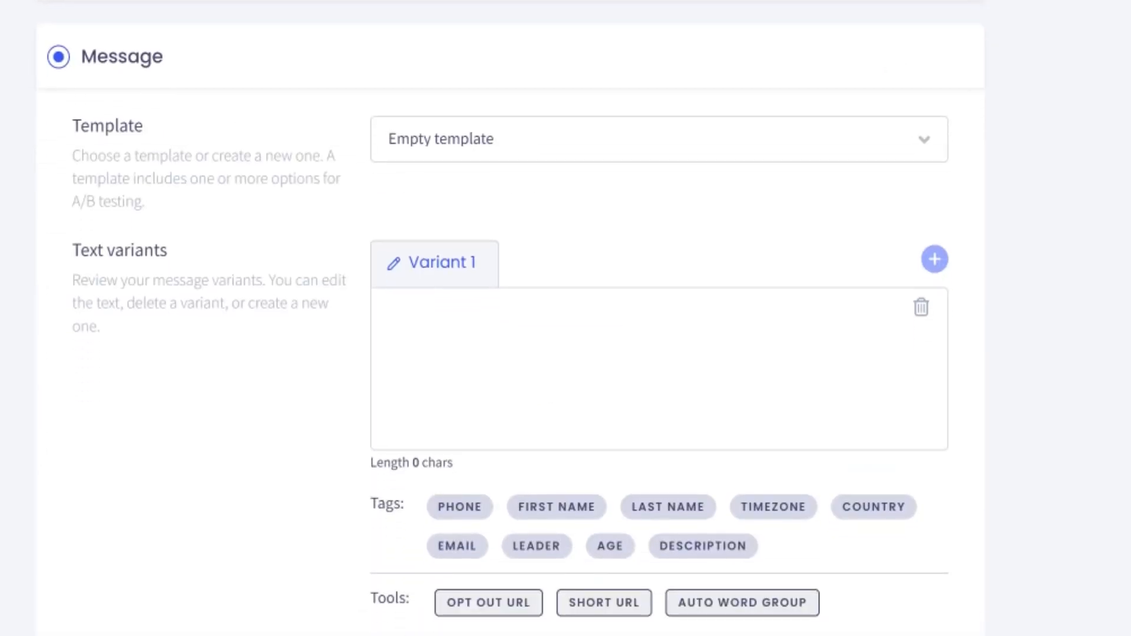
# - Load the Black Friday template and review its Variant 0 and Variant 1 texts
pyautogui.click(909, 132)
pyautogui.click(513, 348)
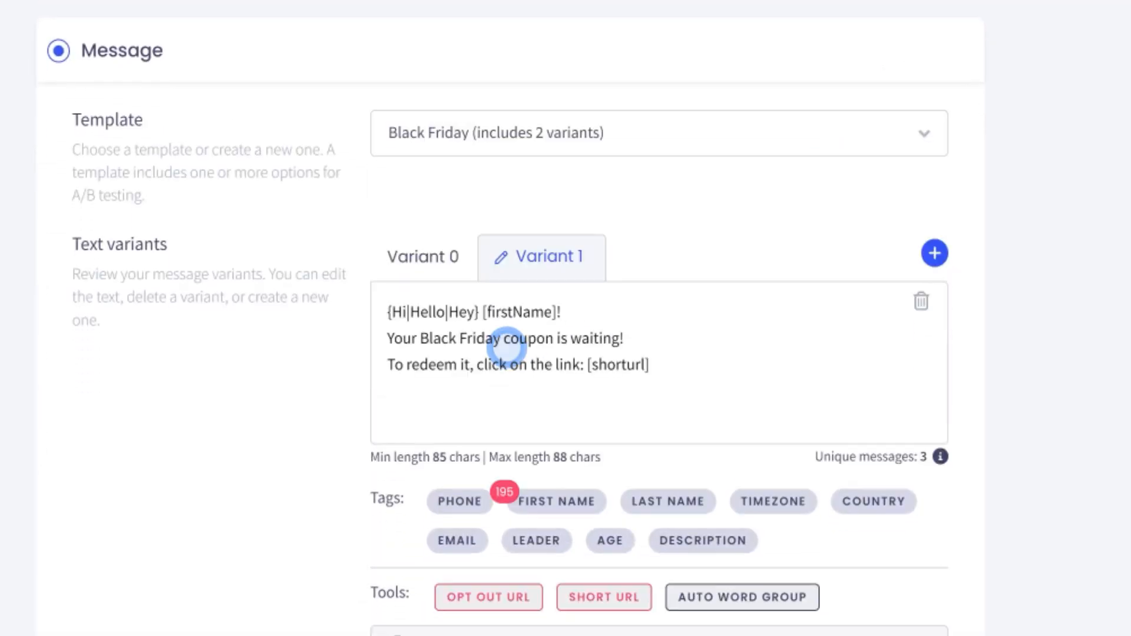
pyautogui.click(419, 256)
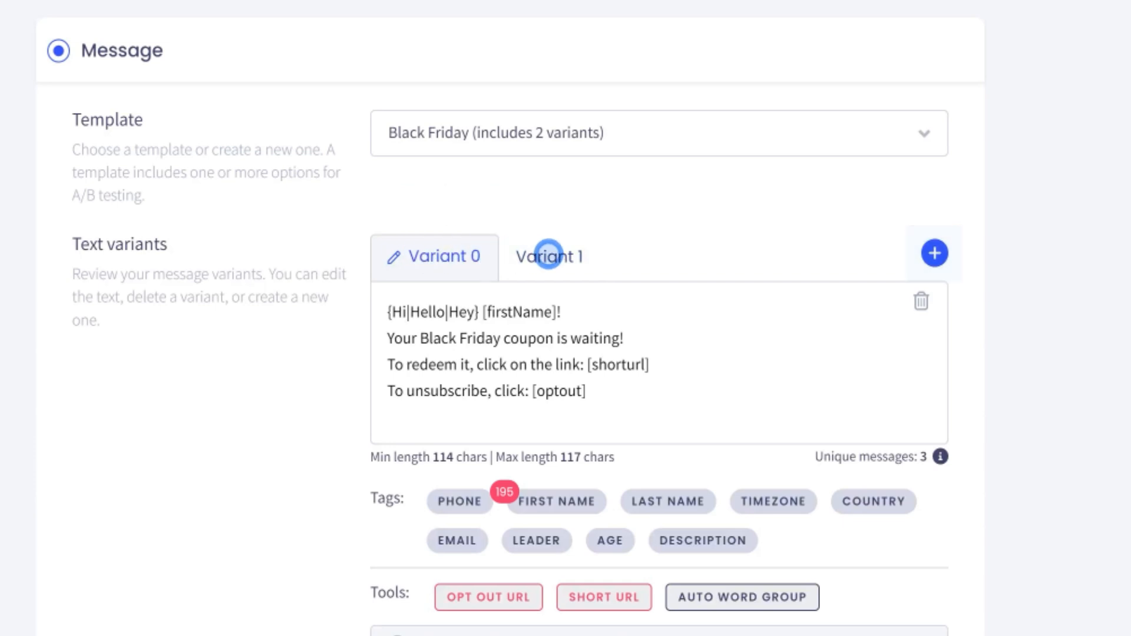
pyautogui.click(548, 255)
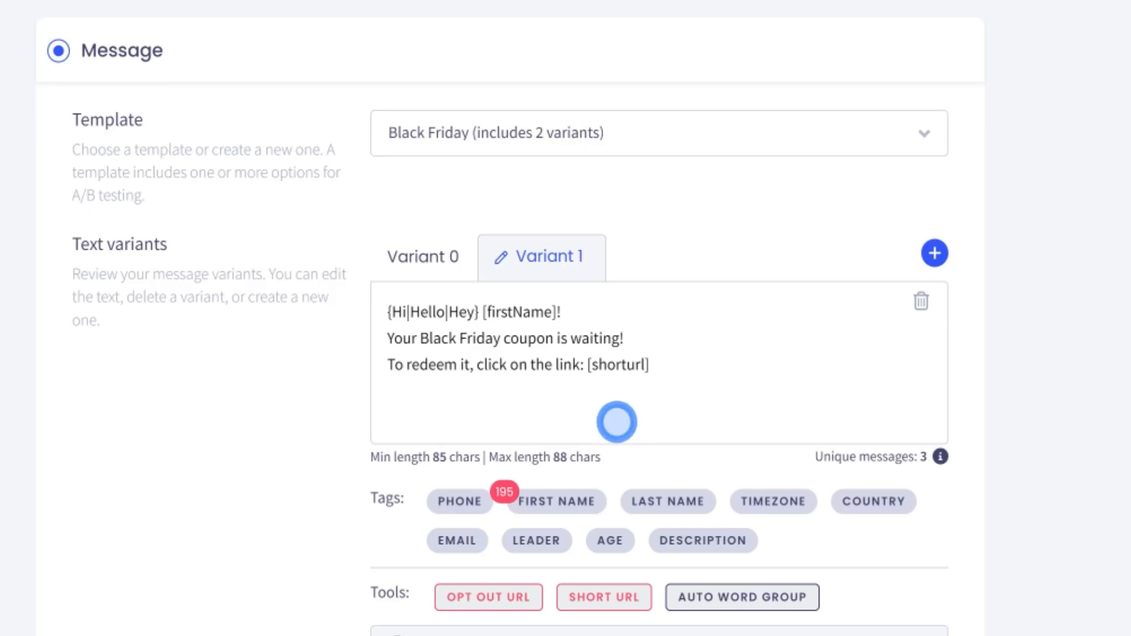
# - Keep the 195 recipients lacking a first name, substituting 'Dear customer' for it
pyautogui.moveTo(505, 492)
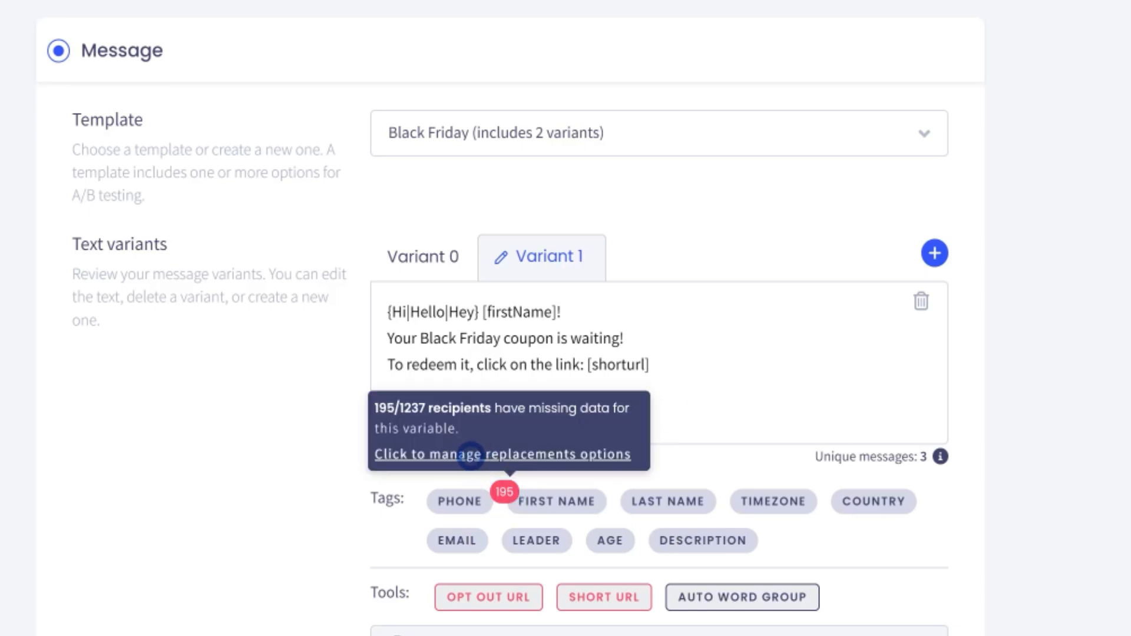
pyautogui.click(474, 456)
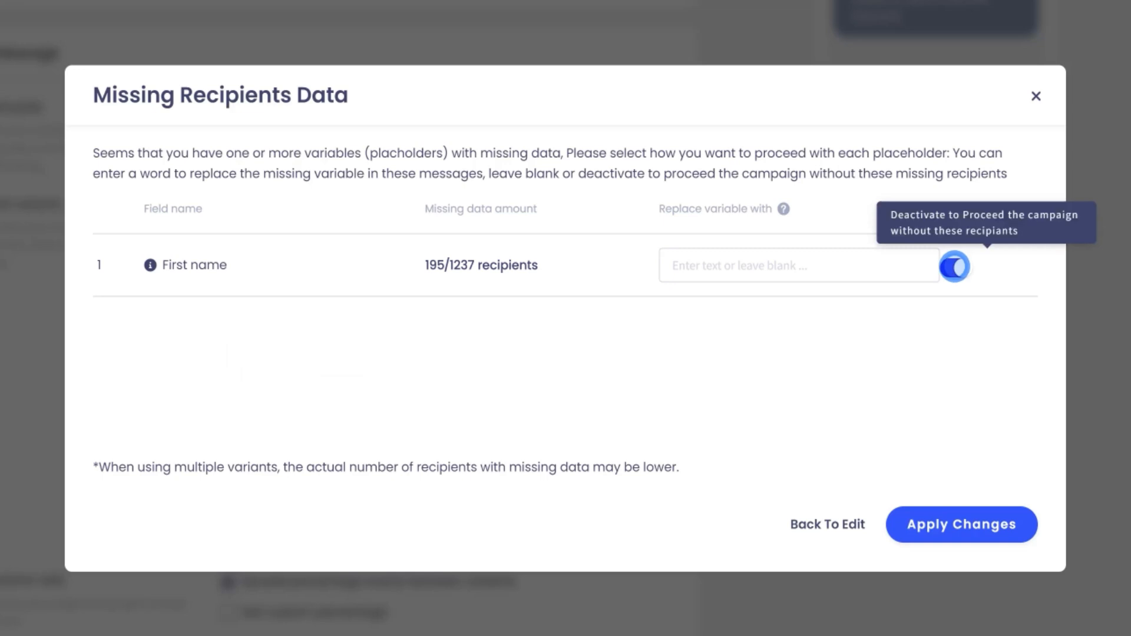
pyautogui.click(954, 266)
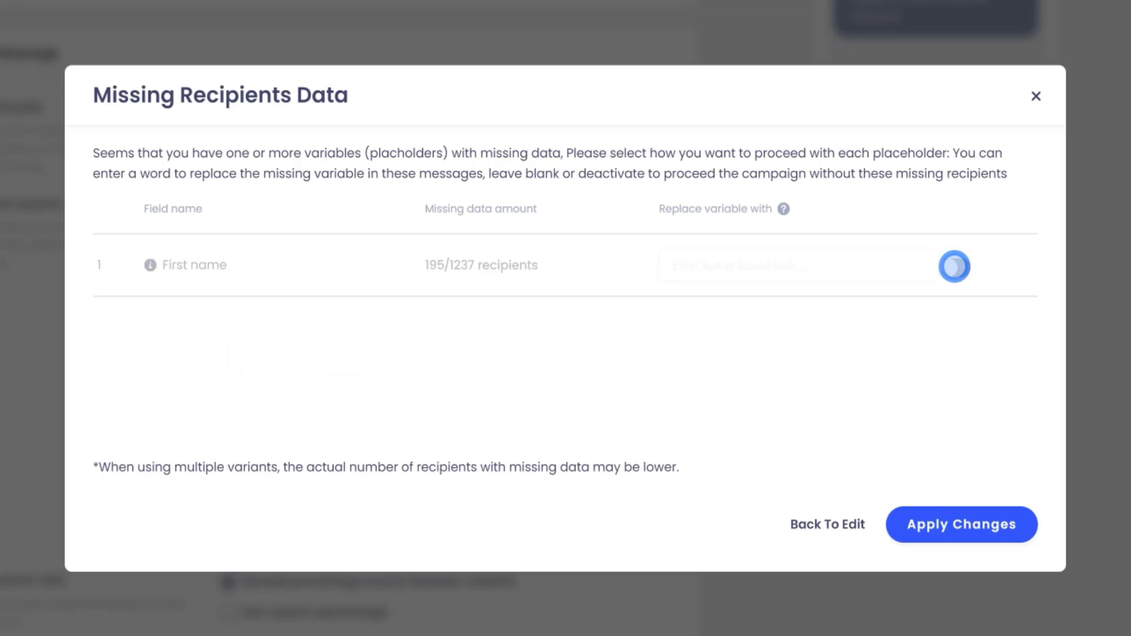
pyautogui.click(953, 266)
pyautogui.click(744, 266)
pyautogui.write('Dear')
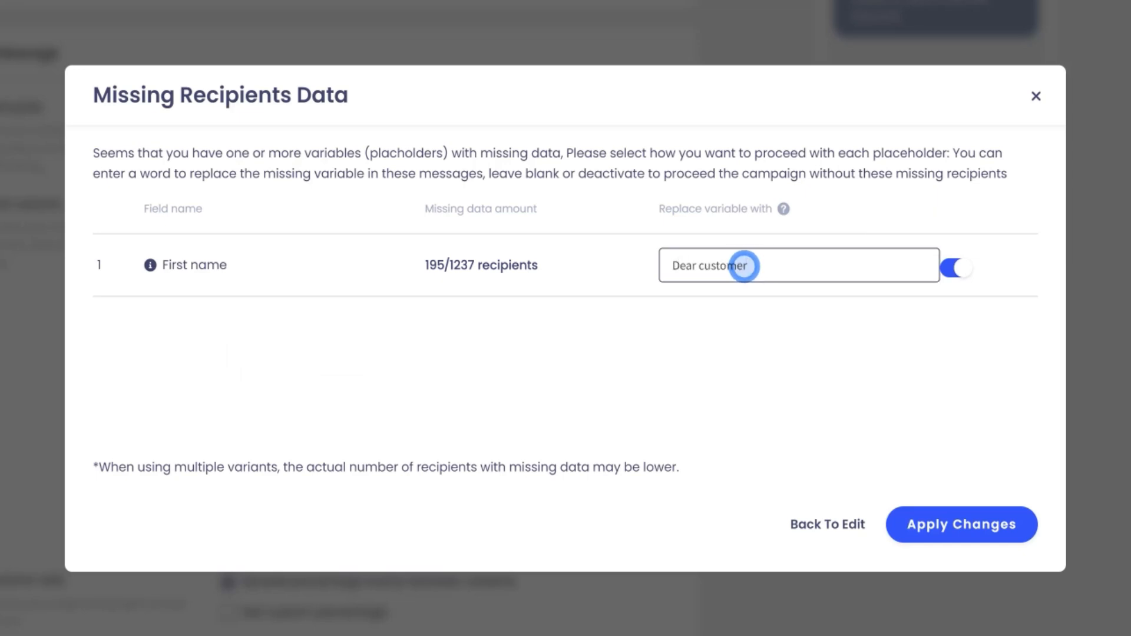
pyautogui.write(' customer')
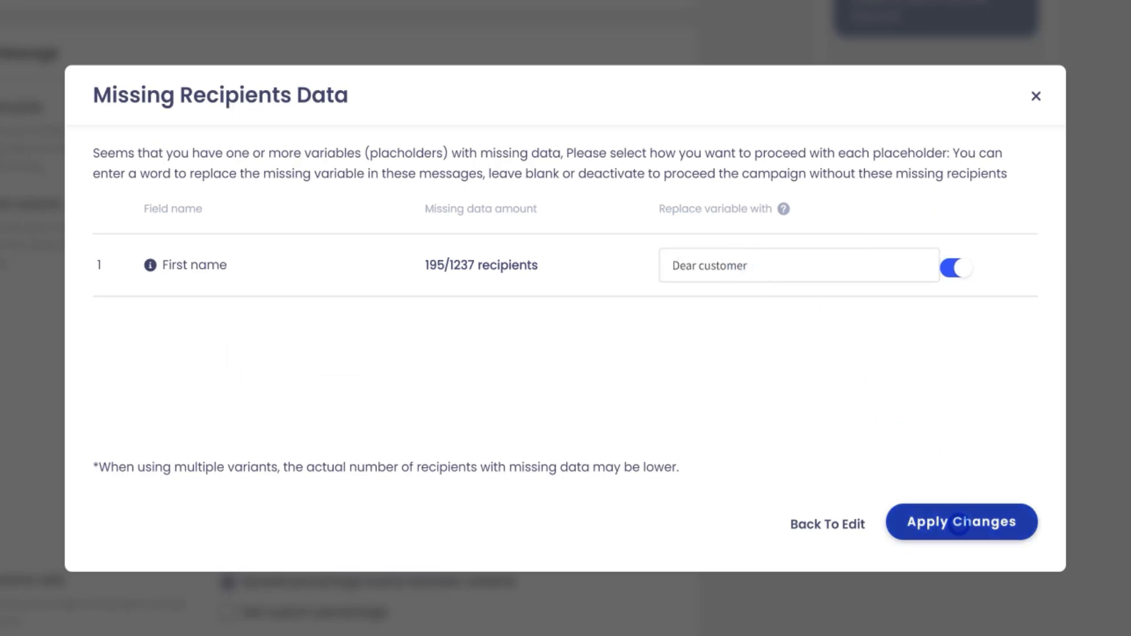
pyautogui.click(981, 524)
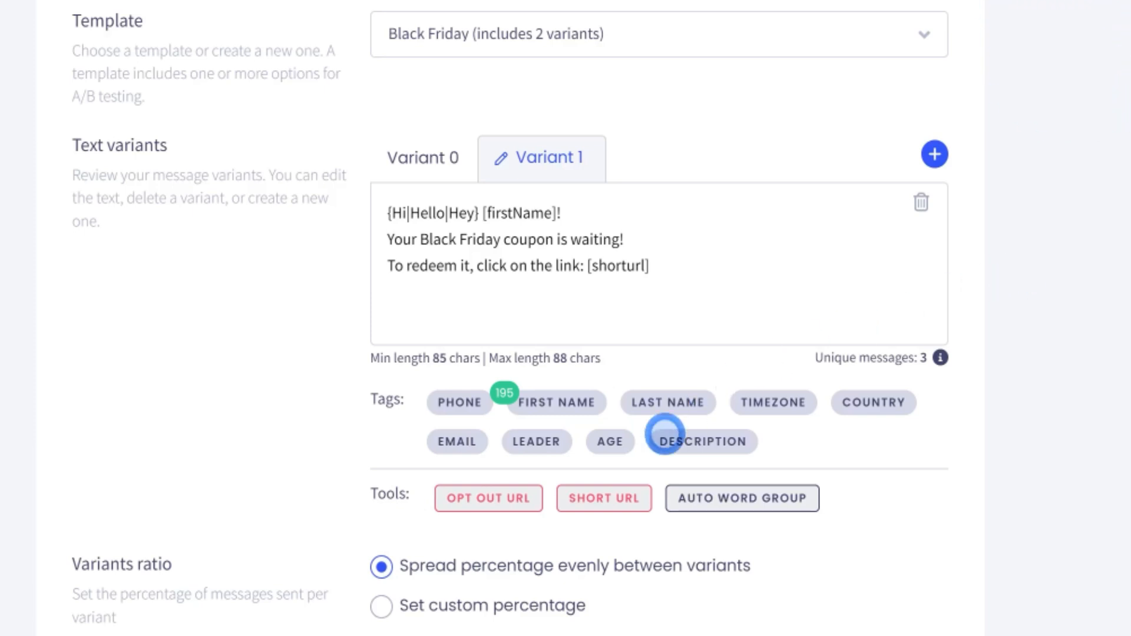
# - Add a short link to URL offer 1 using sample1.com and sample2.com one by one
pyautogui.click(602, 498)
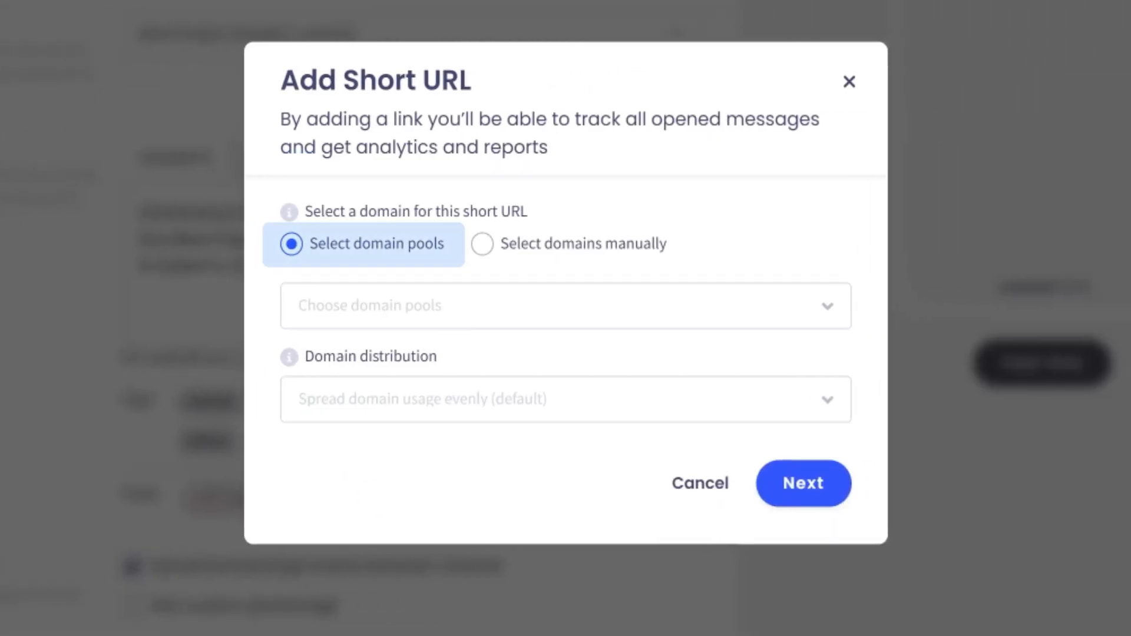
pyautogui.click(474, 247)
pyautogui.click(816, 270)
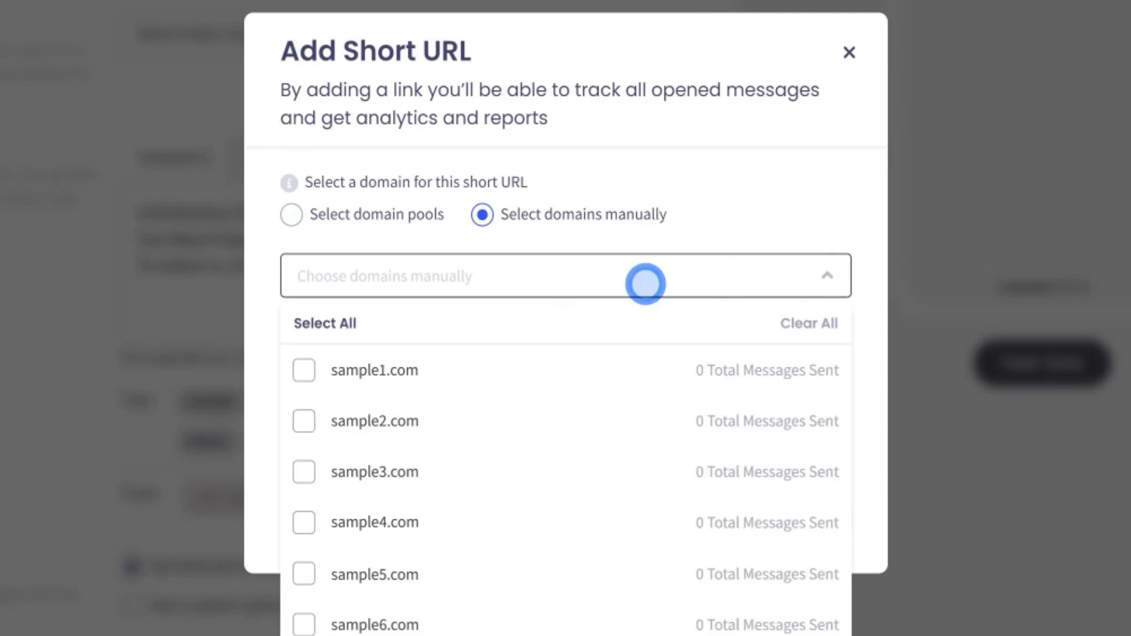
pyautogui.click(304, 374)
pyautogui.click(304, 421)
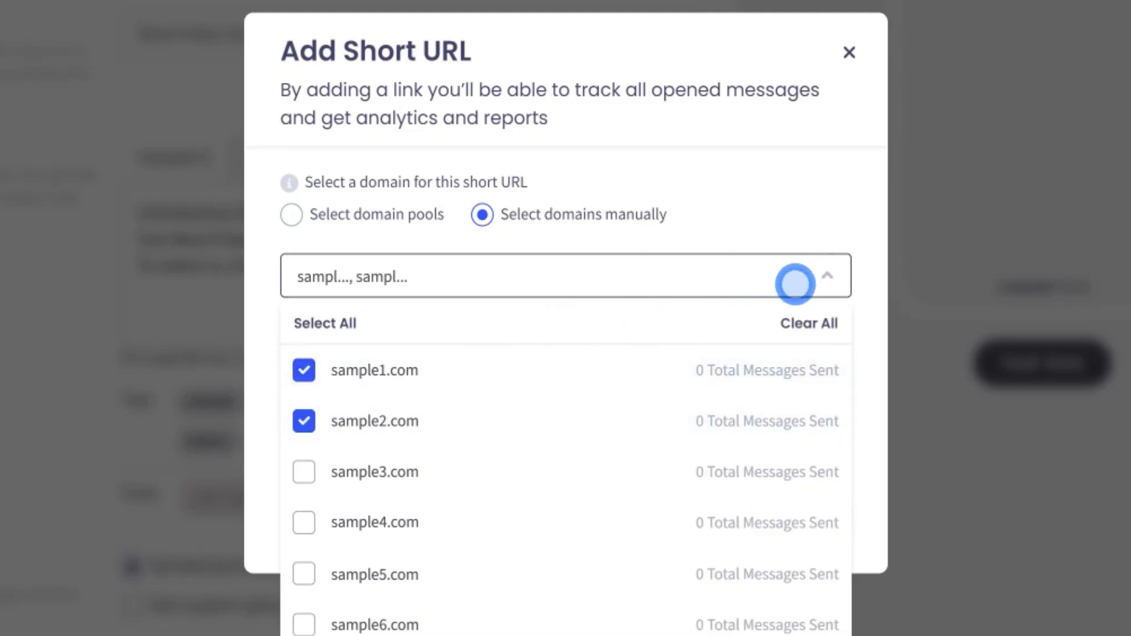
pyautogui.click(827, 276)
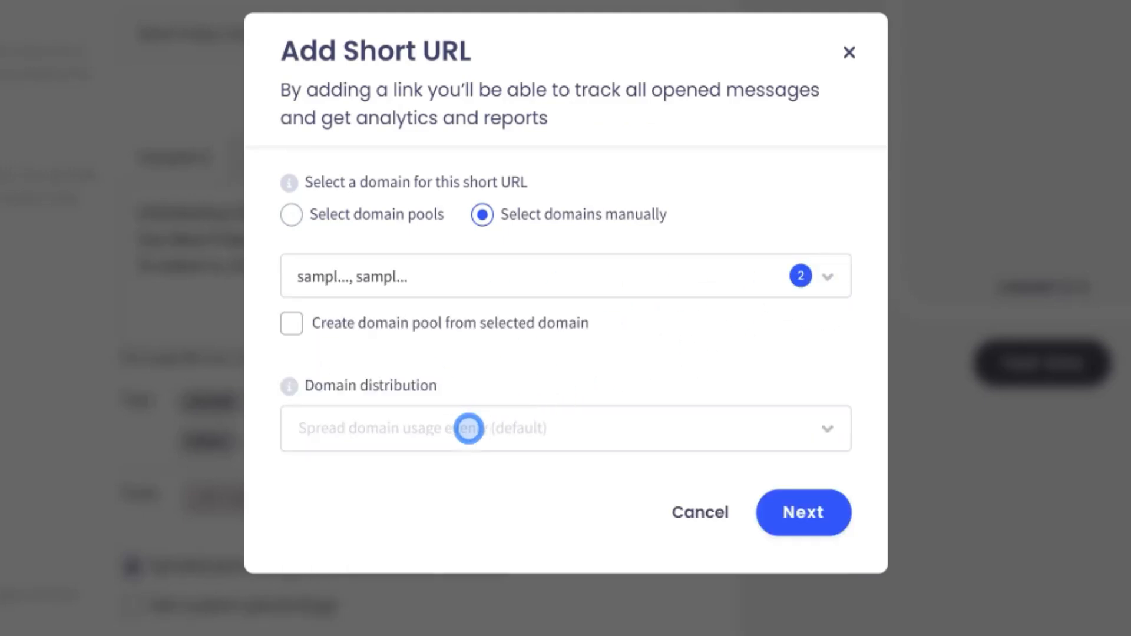
pyautogui.click(469, 428)
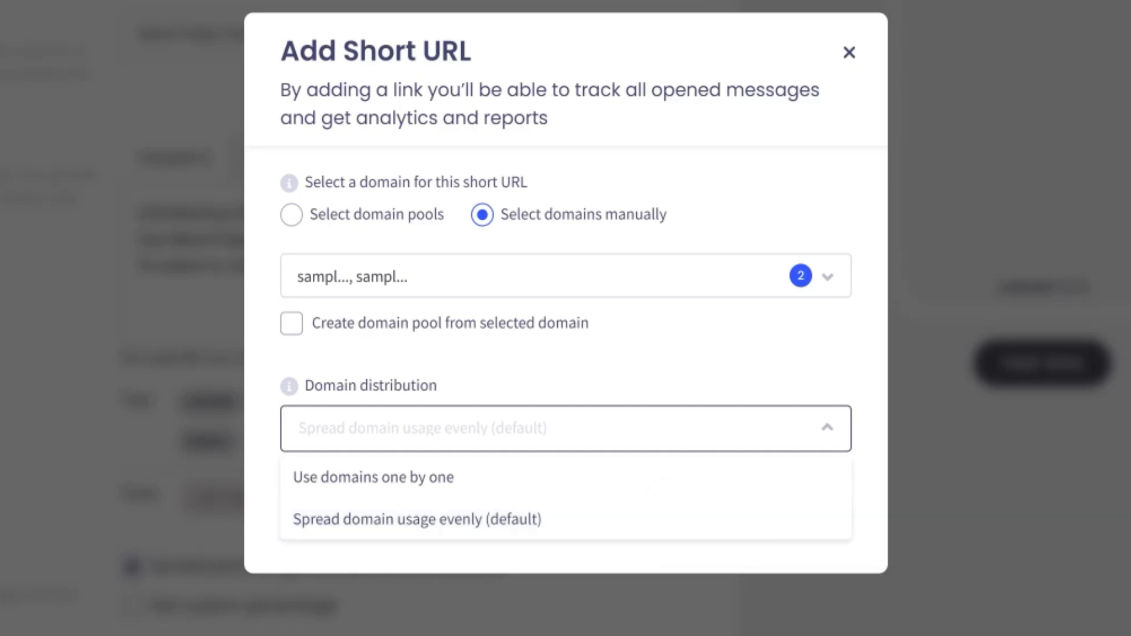
pyautogui.click(389, 477)
pyautogui.click(804, 513)
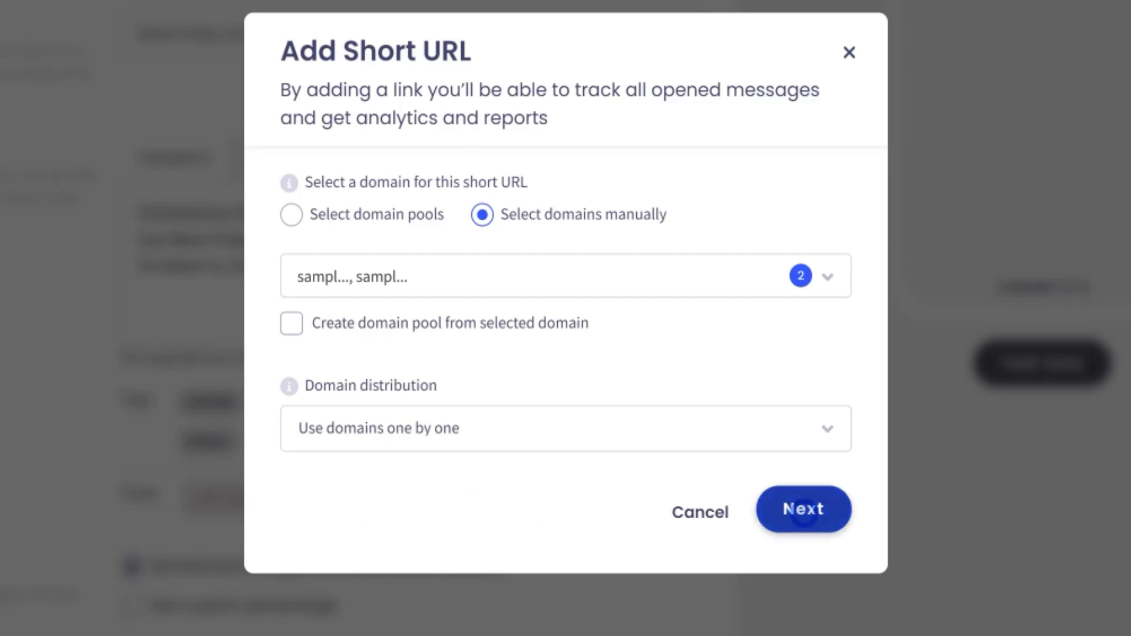
pyautogui.click(555, 293)
pyautogui.click(373, 333)
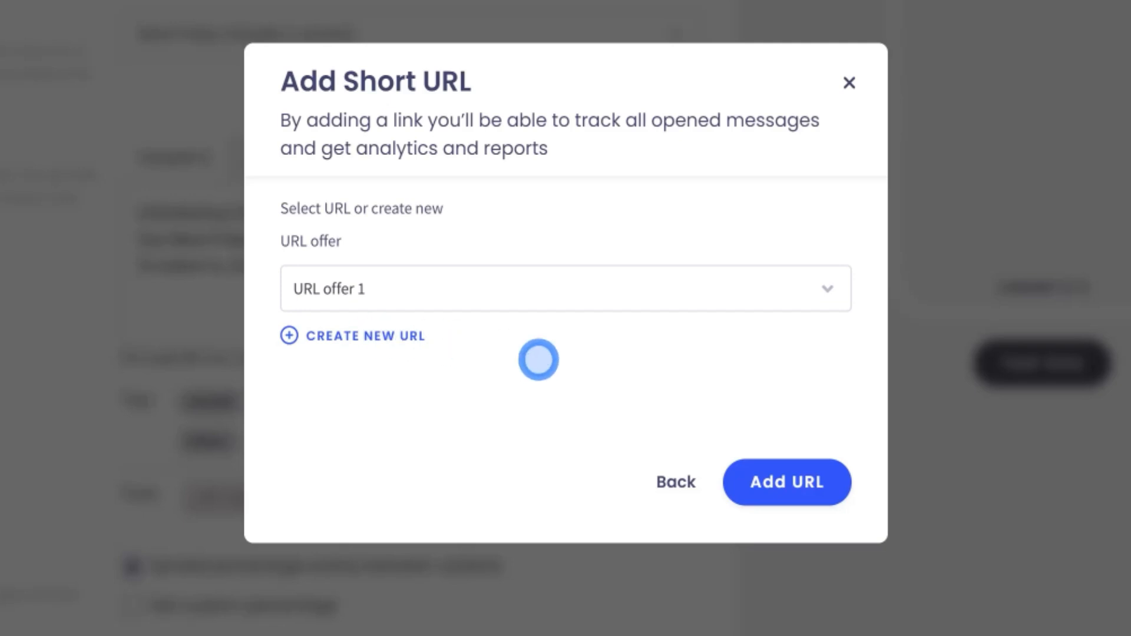
pyautogui.click(787, 480)
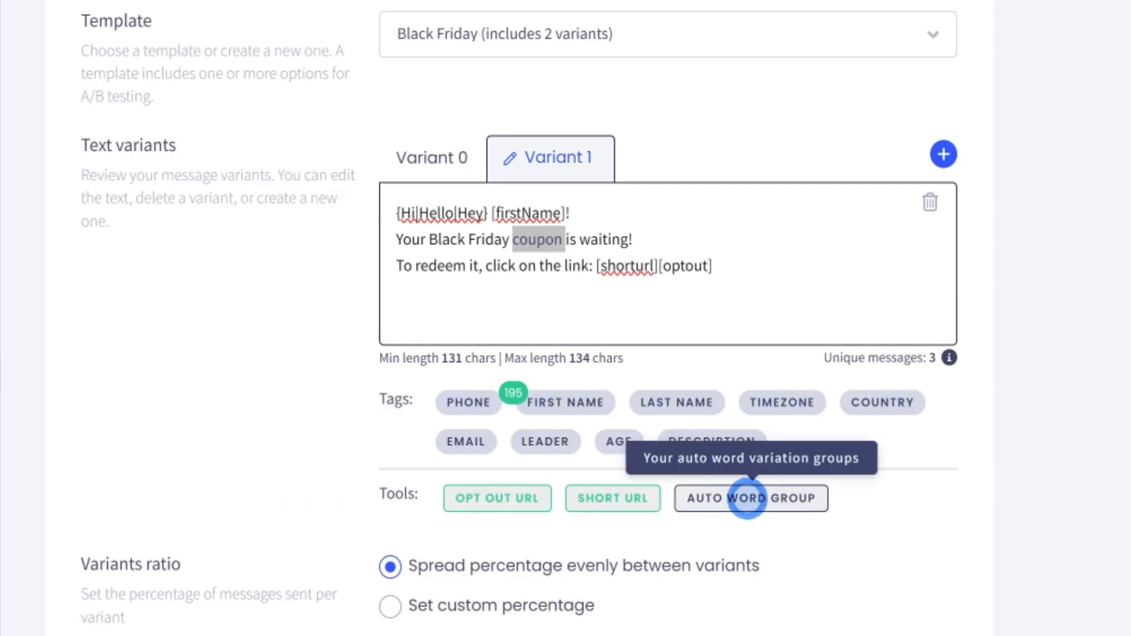
# - Apply the existing Coupon word group {discount|coupon|voucher} to Variant 1's message
pyautogui.click(746, 497)
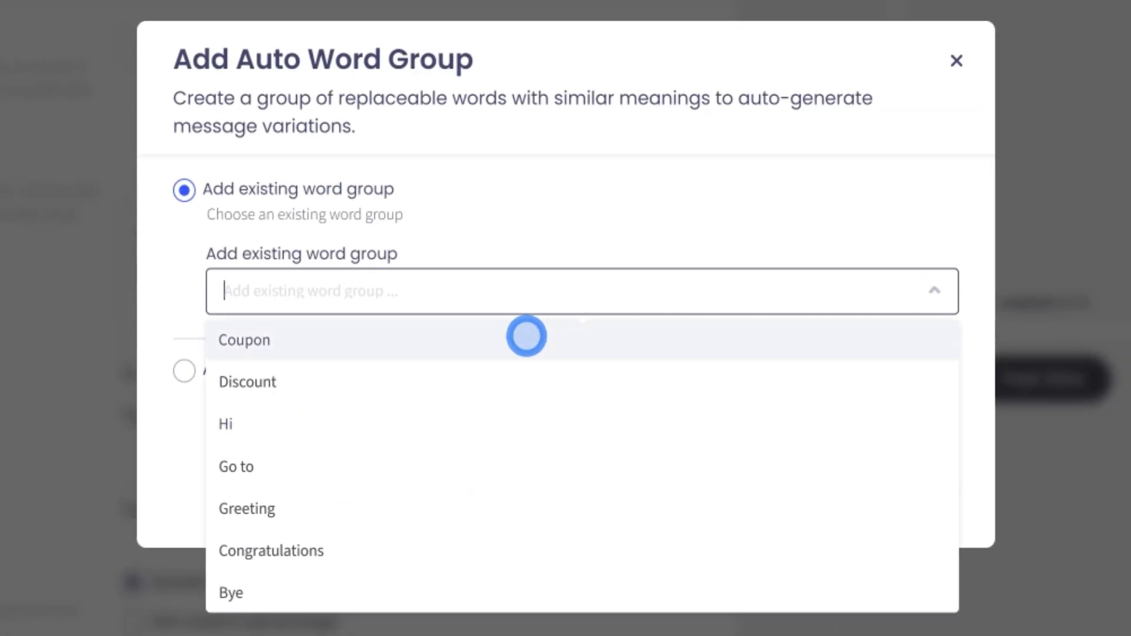
pyautogui.click(519, 334)
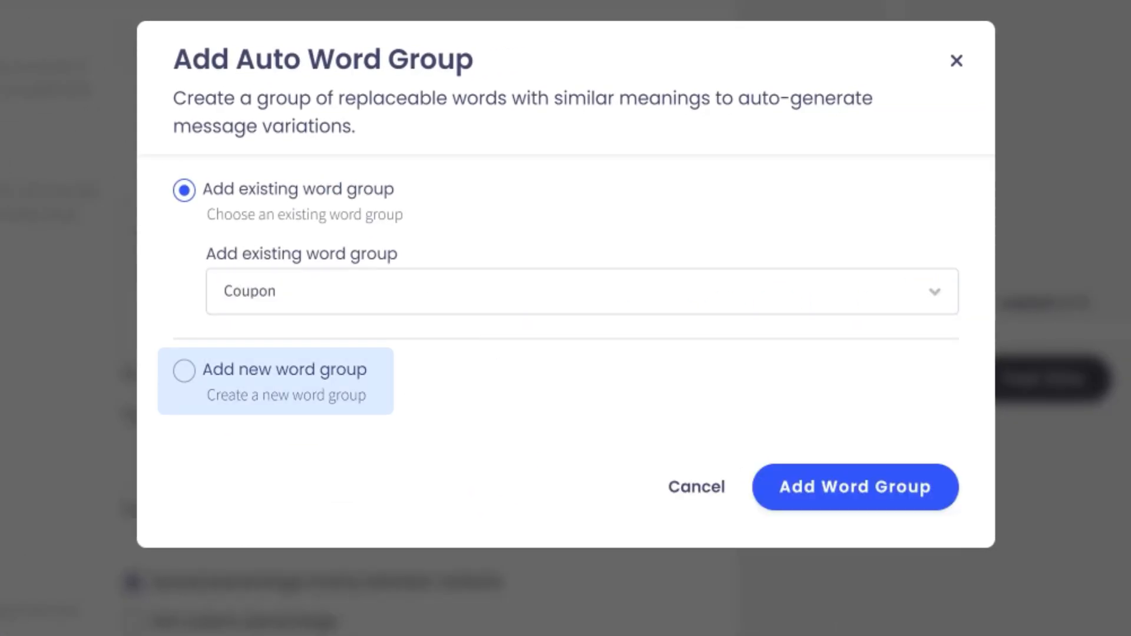
pyautogui.click(833, 482)
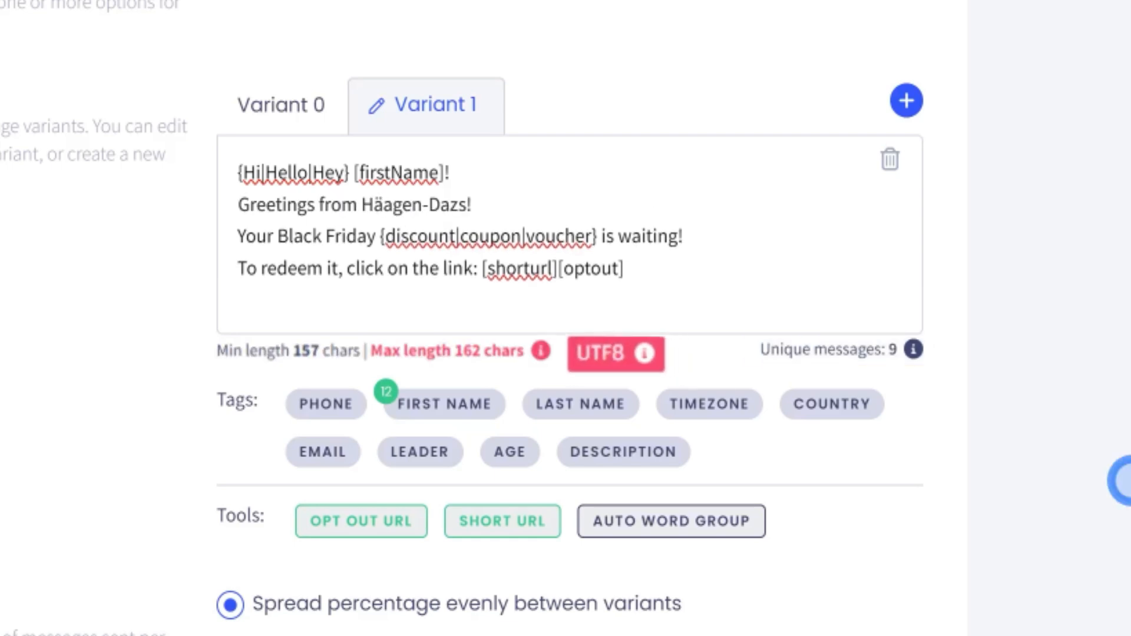
pyautogui.moveTo(630, 349)
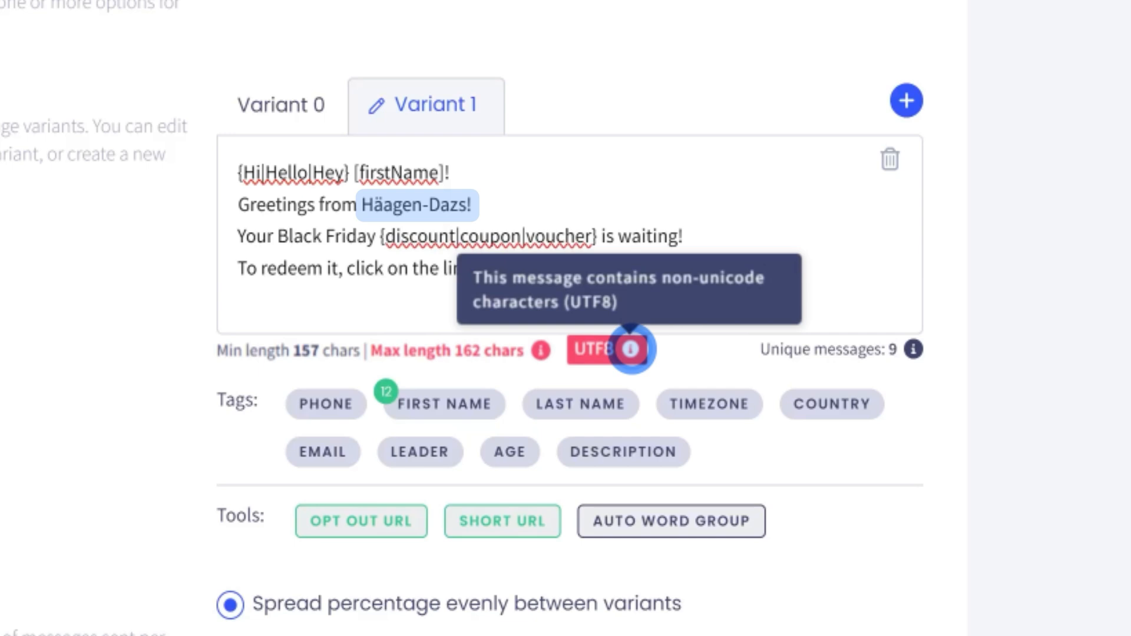
pyautogui.moveTo(541, 351)
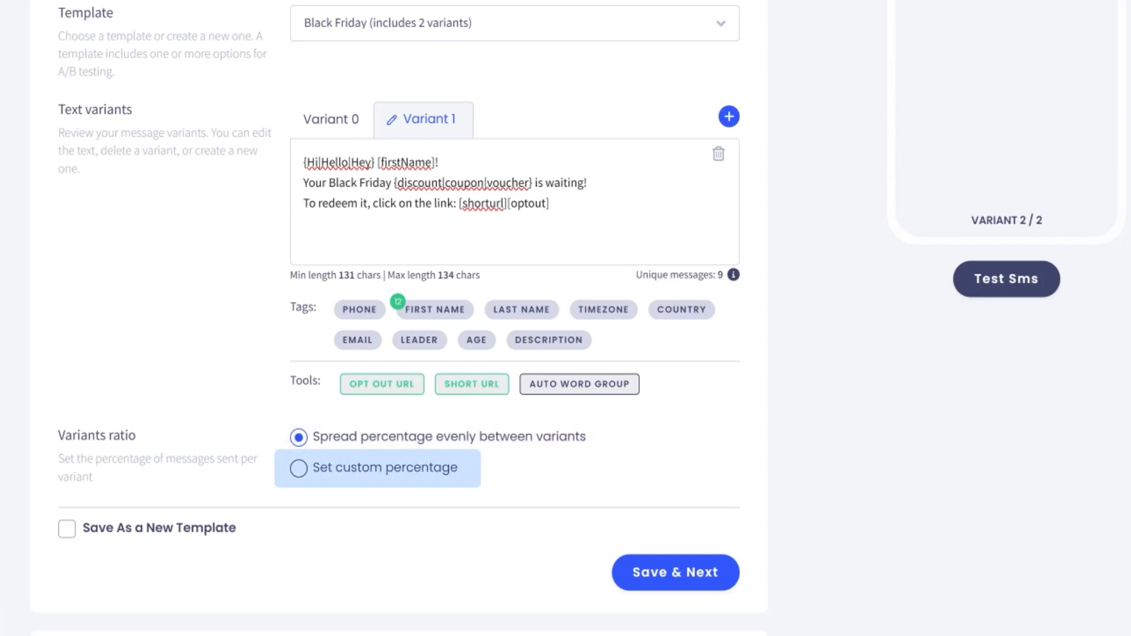
# - Set custom variant shares of 40% and 60%, coloured Green and Cyan
pyautogui.click(299, 468)
pyautogui.doubleClick(462, 446)
pyautogui.write('40')
pyautogui.doubleClick(461, 511)
pyautogui.write('60')
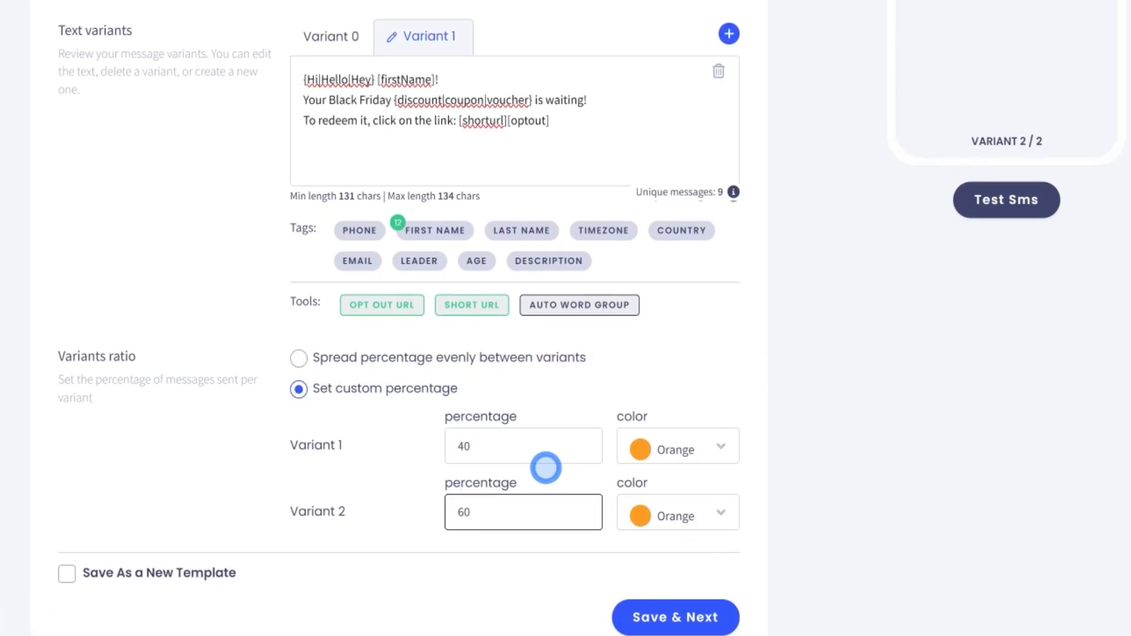
pyautogui.click(719, 446)
pyautogui.click(695, 304)
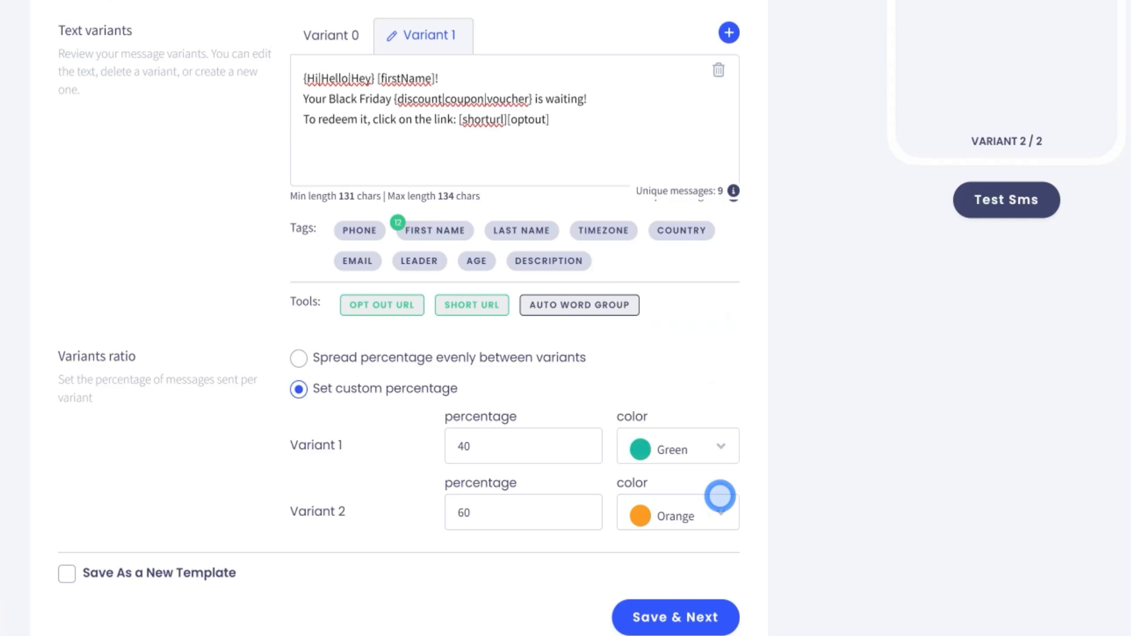
pyautogui.click(720, 511)
pyautogui.click(668, 406)
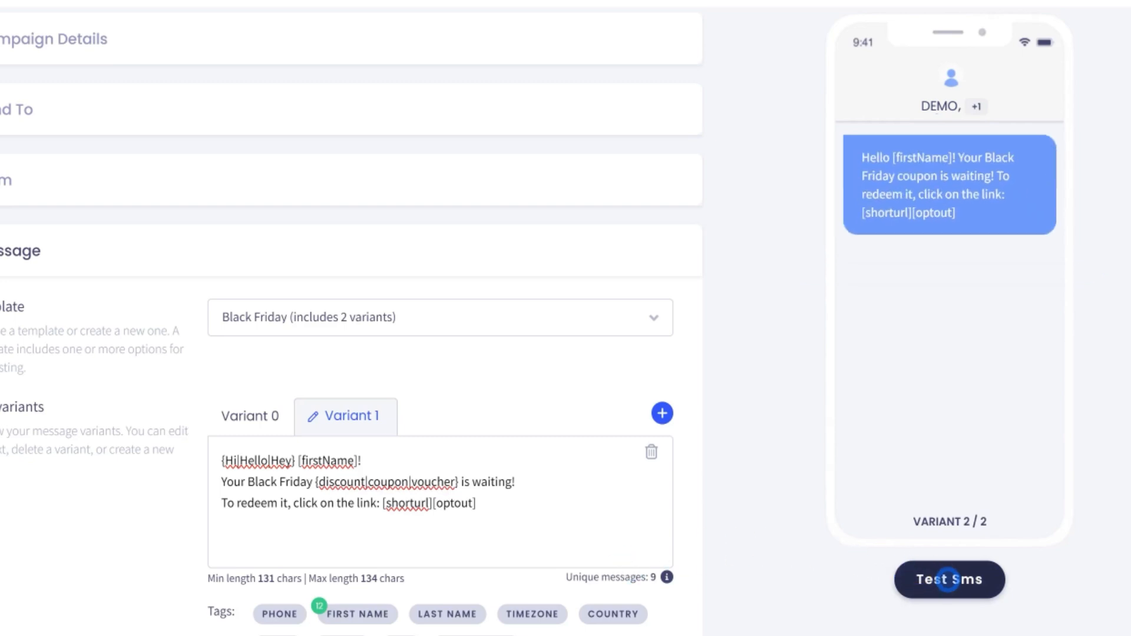
# - Send a test SMS to a phone number using domain sample1.com and a sample first name
pyautogui.click(949, 579)
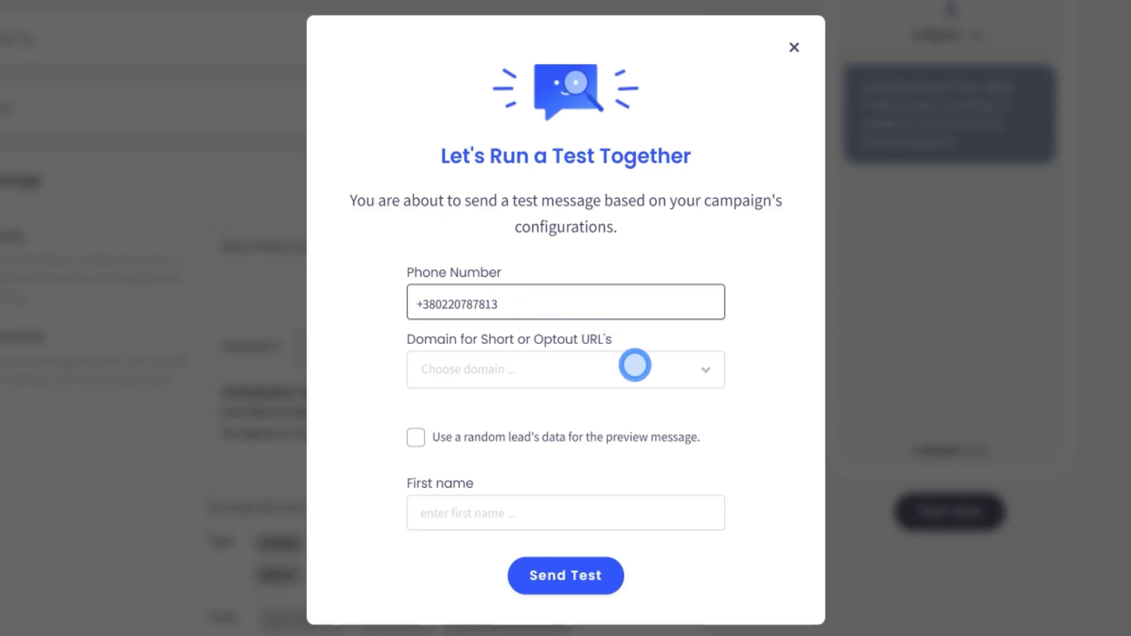
pyautogui.click(635, 367)
pyautogui.click(471, 408)
pyautogui.click(454, 510)
pyautogui.write('Maria')
pyautogui.click(559, 560)
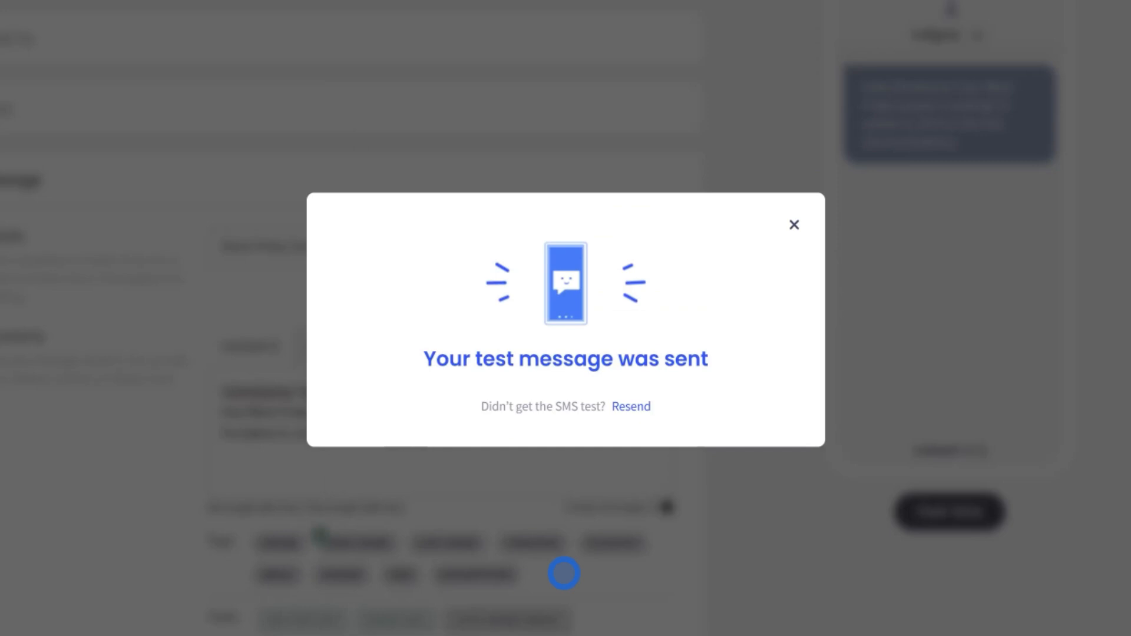
pyautogui.click(793, 225)
# - Save the message as new template 'Black Friday', described 'Template for Black Friday 2023', and continue
pyautogui.scroll(-8, 793, 235)
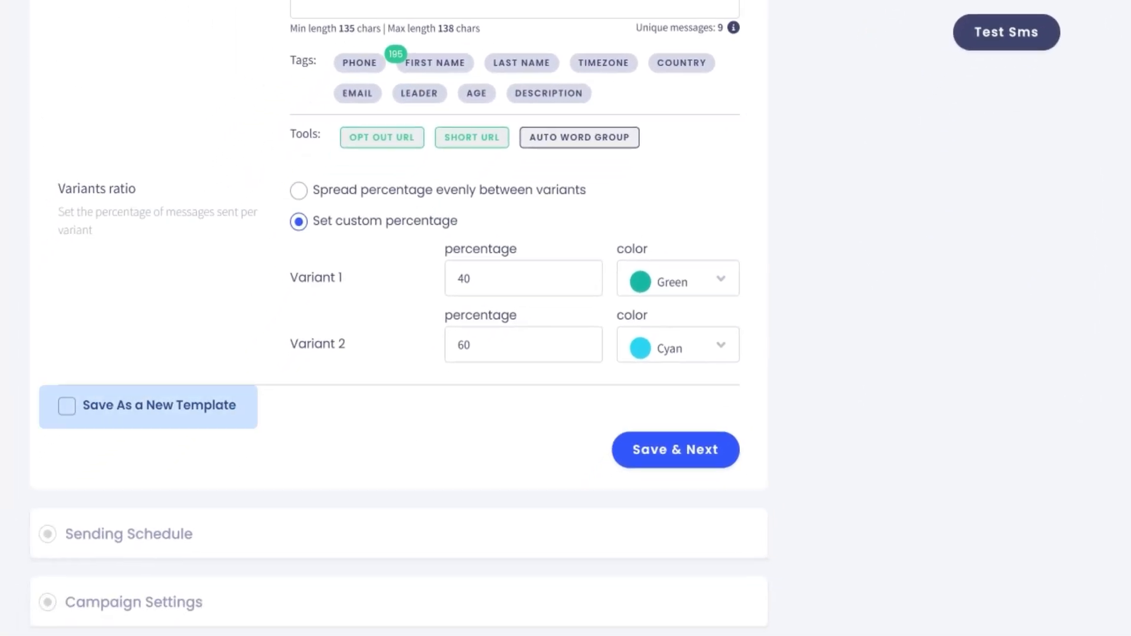
pyautogui.click(66, 406)
pyautogui.click(76, 464)
pyautogui.write('Black Friday')
pyautogui.click(443, 475)
pyautogui.write('Template for Black Friday 2023')
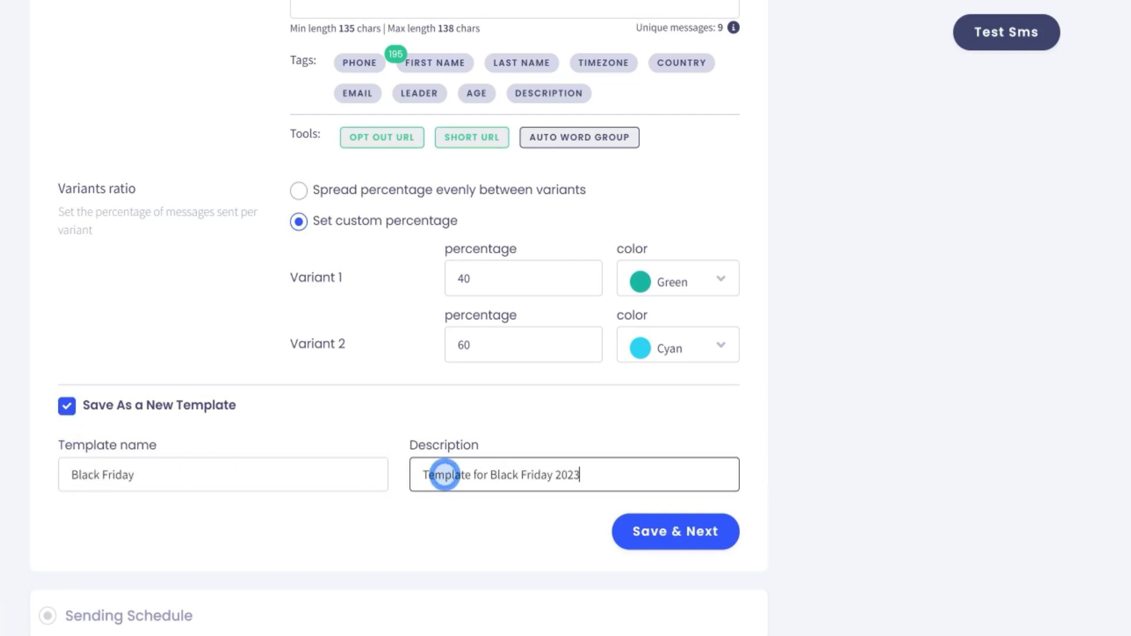
pyautogui.click(659, 526)
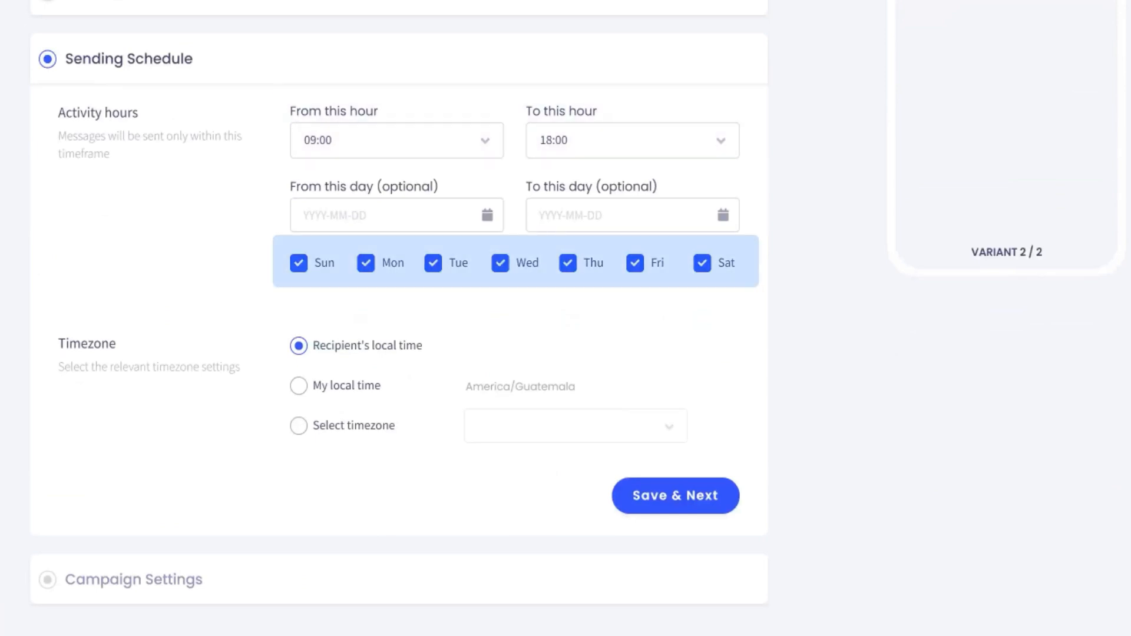
# - Set the sending period from 2023-10-22 to 2023-10-29
pyautogui.click(487, 215)
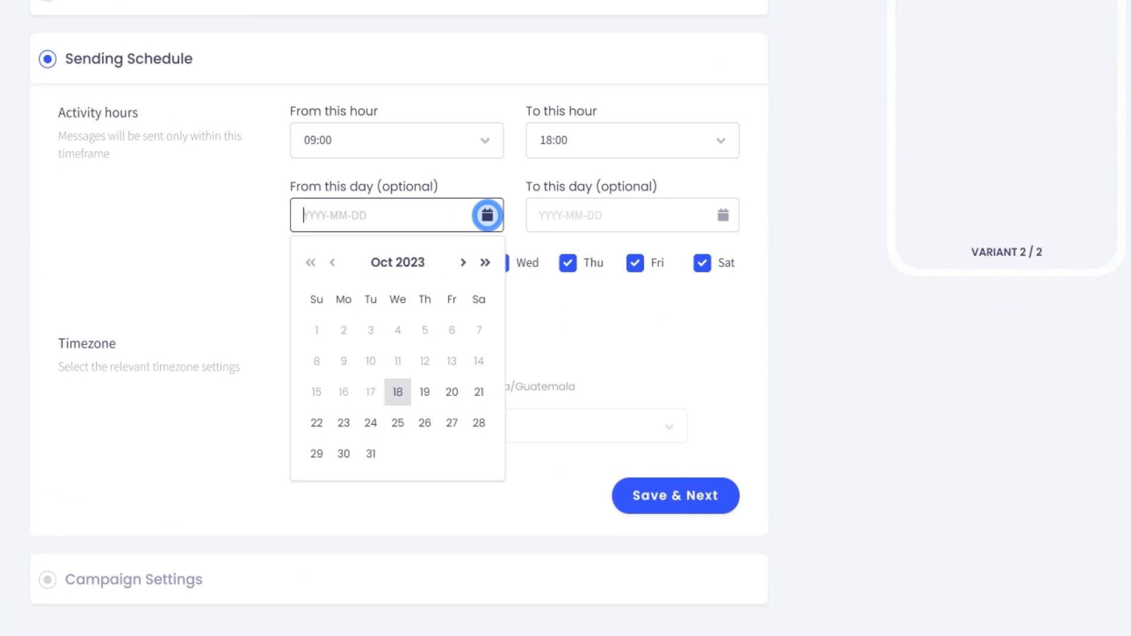
pyautogui.click(487, 215)
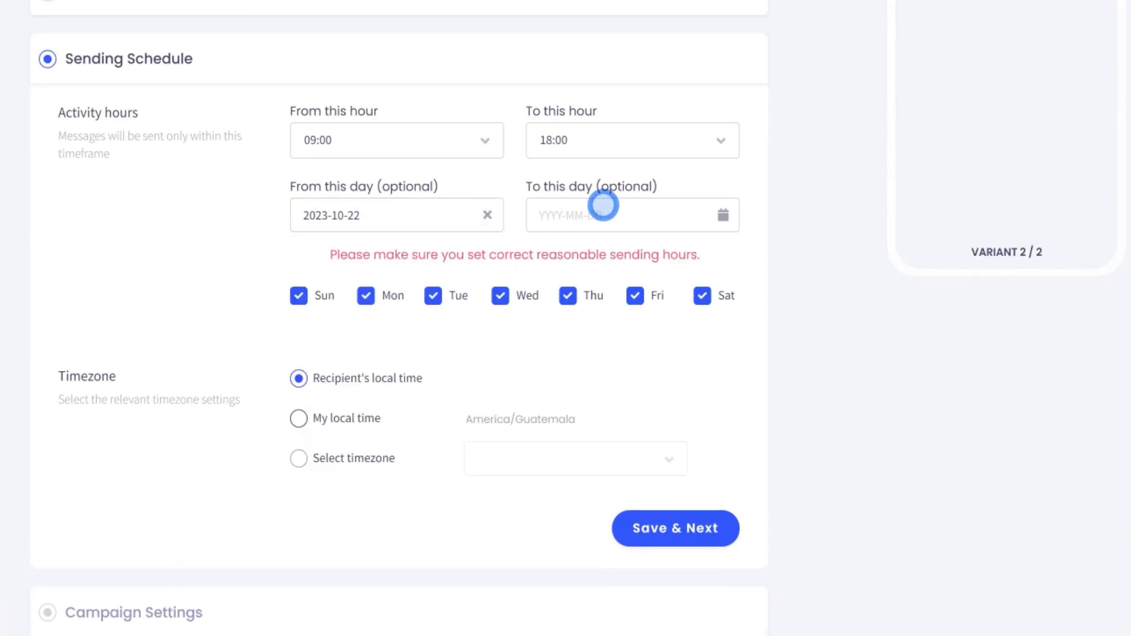
pyautogui.click(723, 214)
pyautogui.click(553, 452)
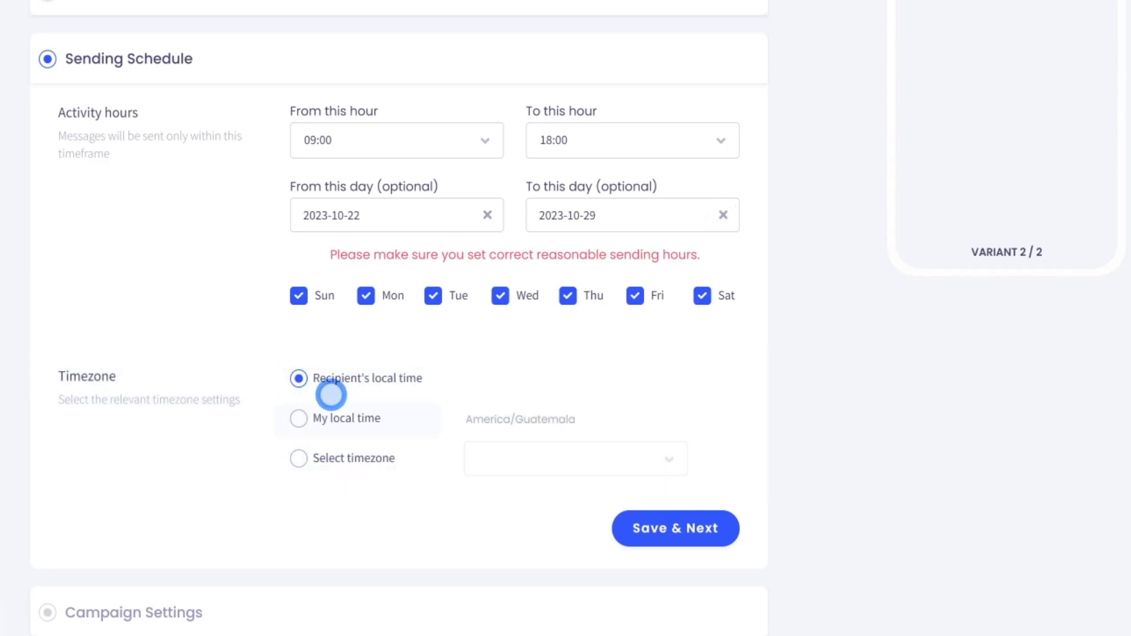
# - Choose recipient's local time as the timezone and save the schedule
pyautogui.click(299, 418)
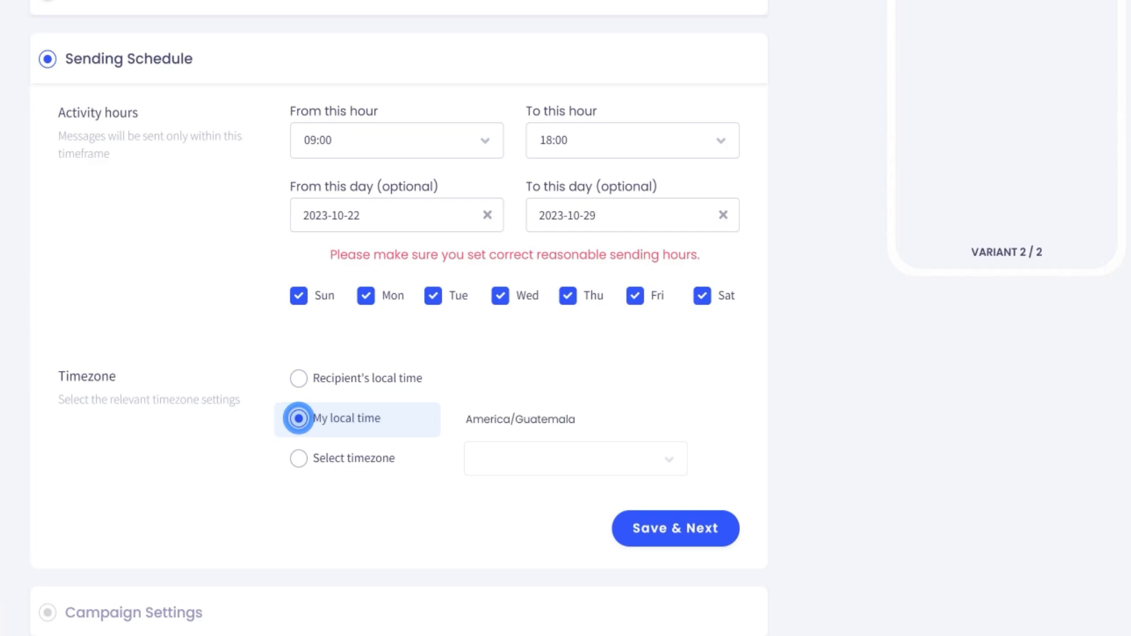
pyautogui.click(298, 458)
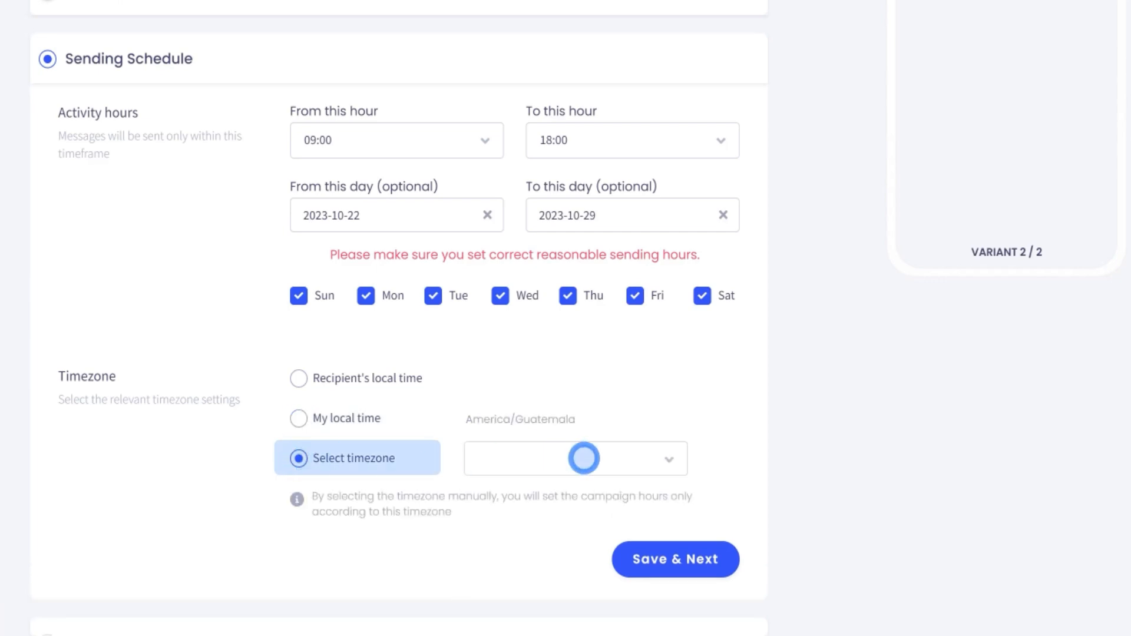
pyautogui.click(669, 458)
pyautogui.click(670, 458)
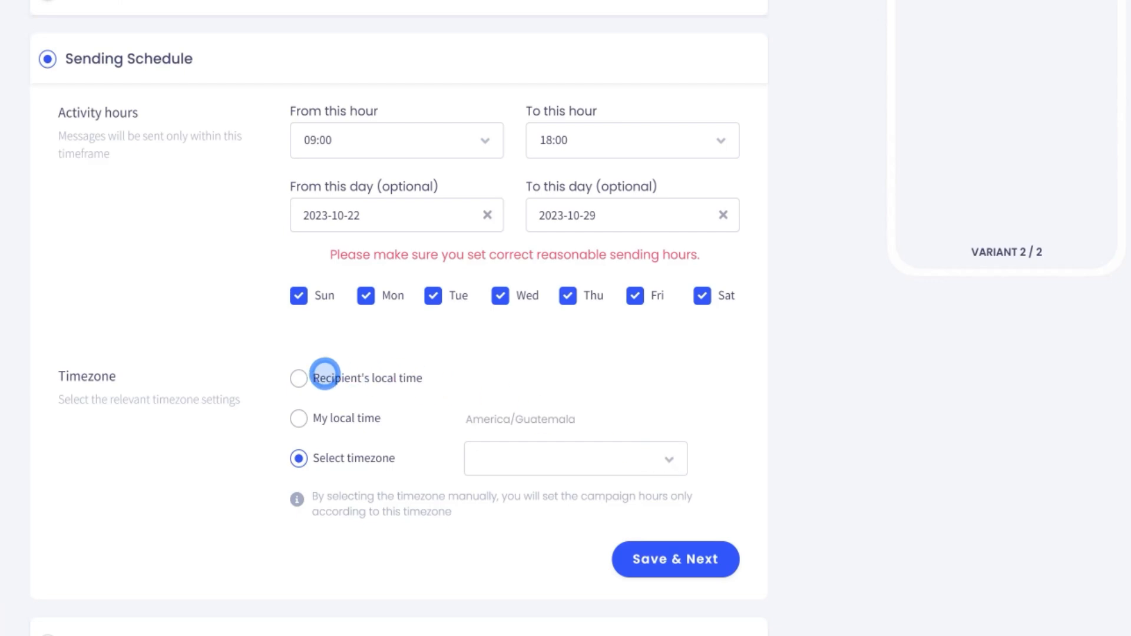
pyautogui.click(299, 378)
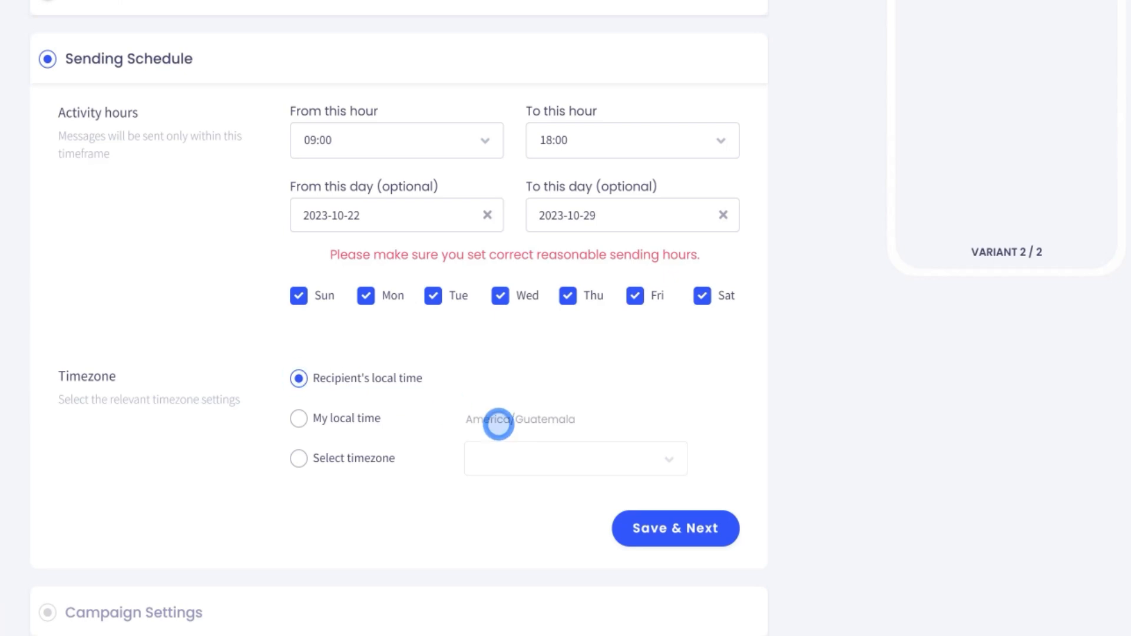
pyautogui.click(676, 528)
pyautogui.scroll(-4, 566, 354)
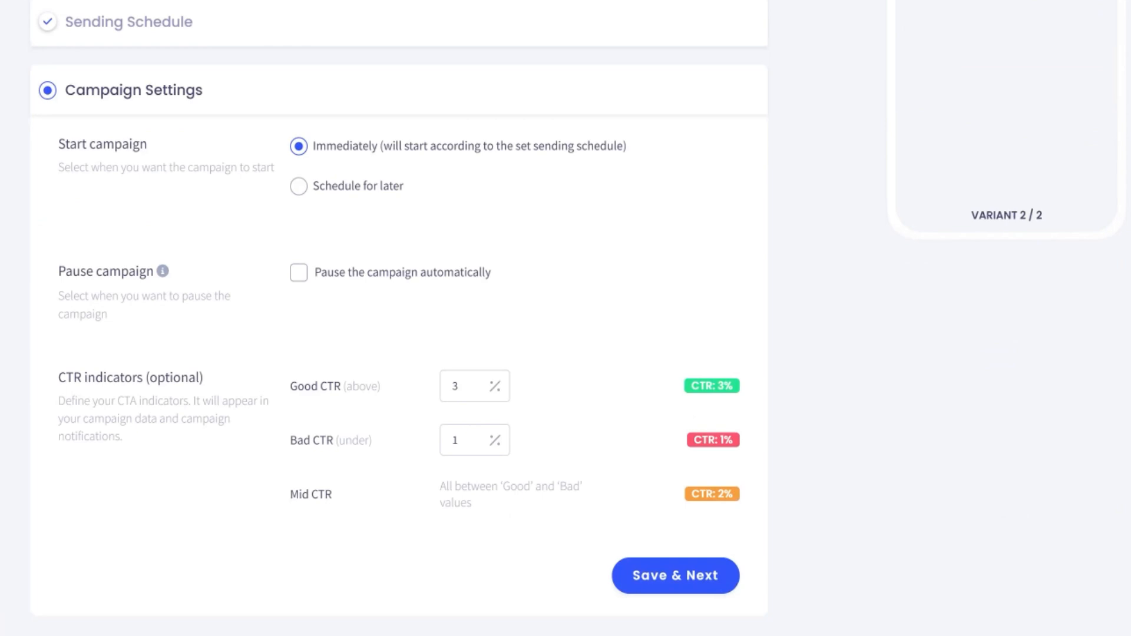
# - Enable automatic pausing so the campaign pauses once after 1000 messages
pyautogui.click(299, 272)
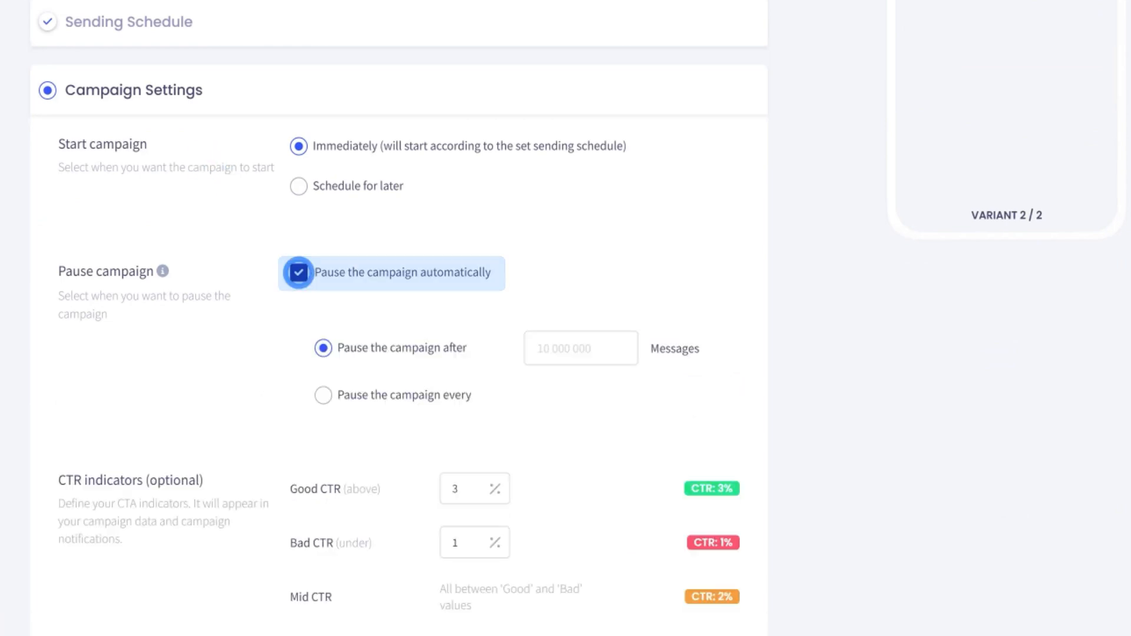
pyautogui.click(545, 348)
pyautogui.write('1000')
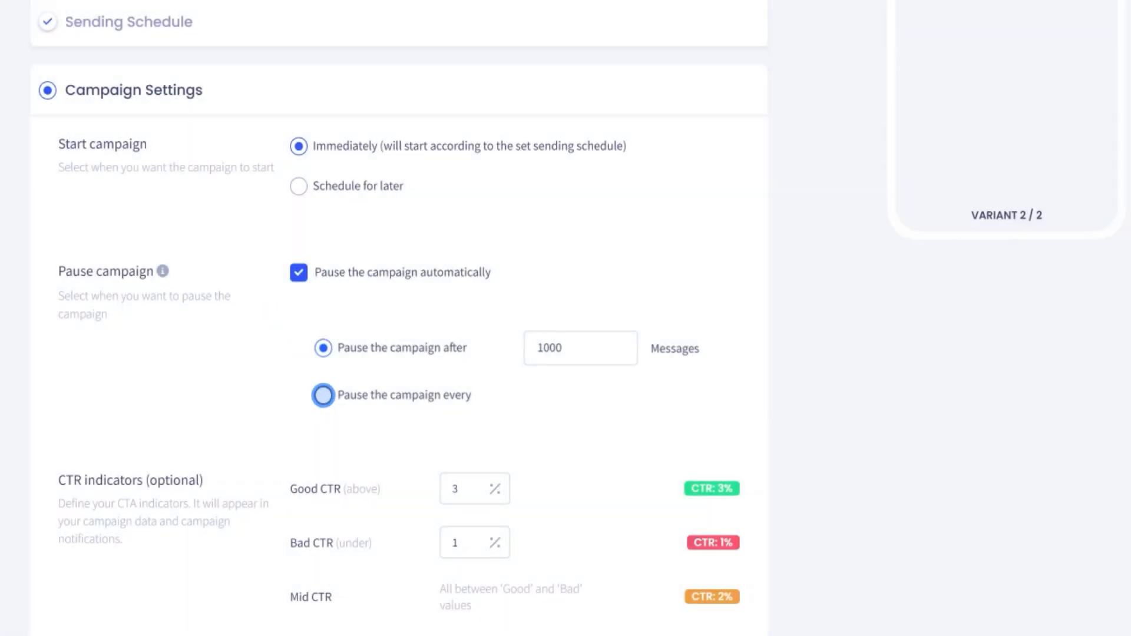
pyautogui.click(323, 394)
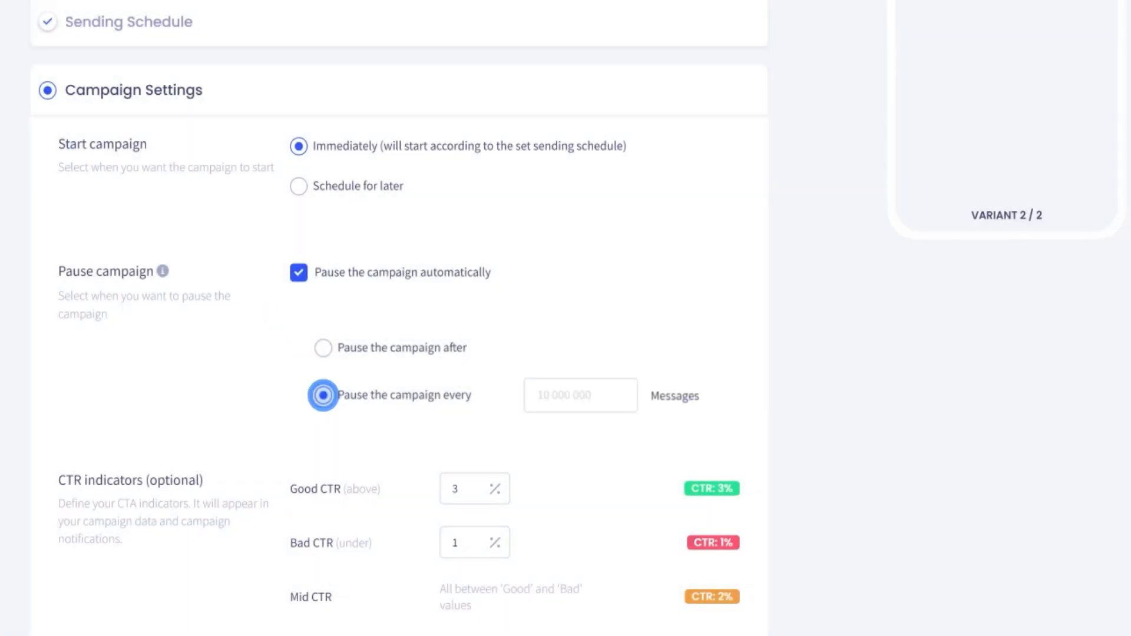
pyautogui.click(539, 393)
pyautogui.write('1000')
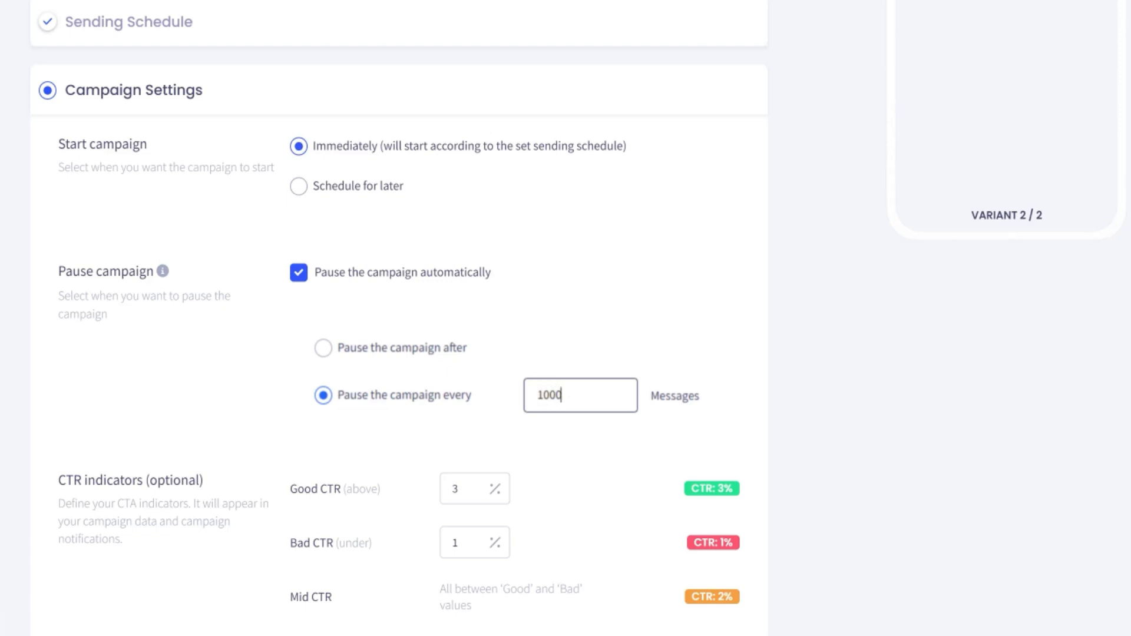
pyautogui.click(323, 348)
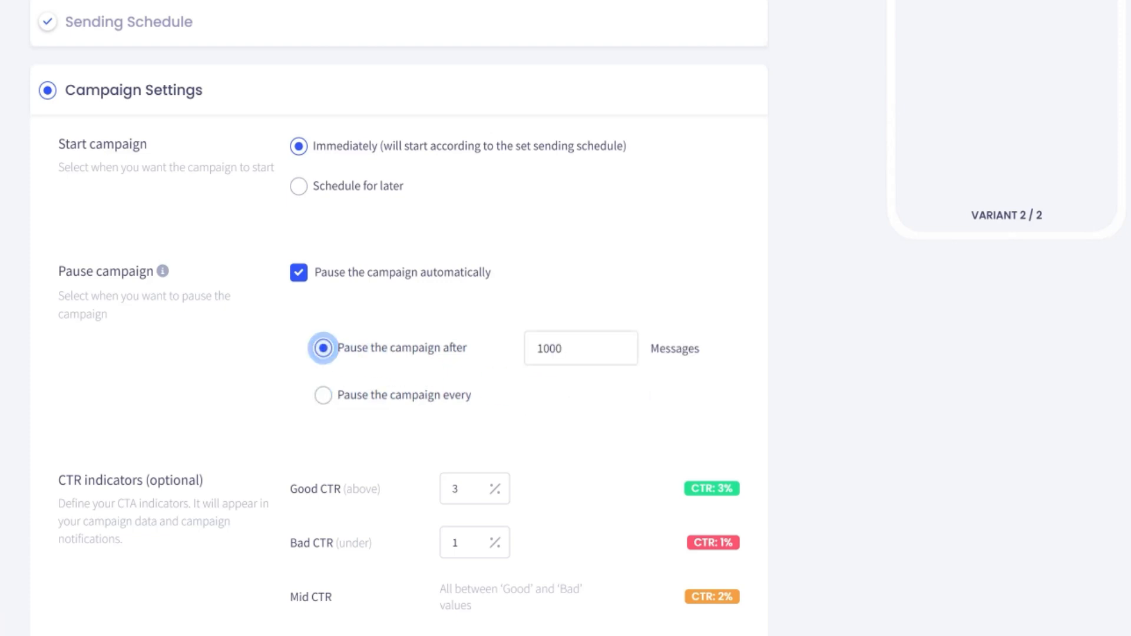
# - Raise the Good CTR threshold to 15% and save the settings to reach the review
pyautogui.scroll(-2, 399, 353)
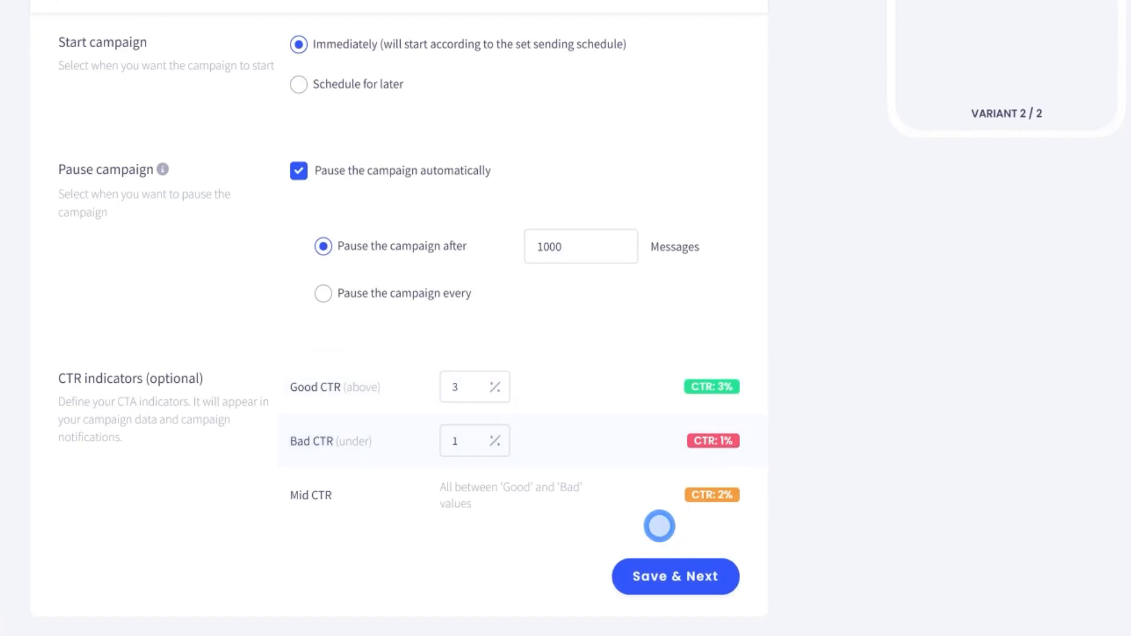
pyautogui.click(456, 387)
pyautogui.write('15')
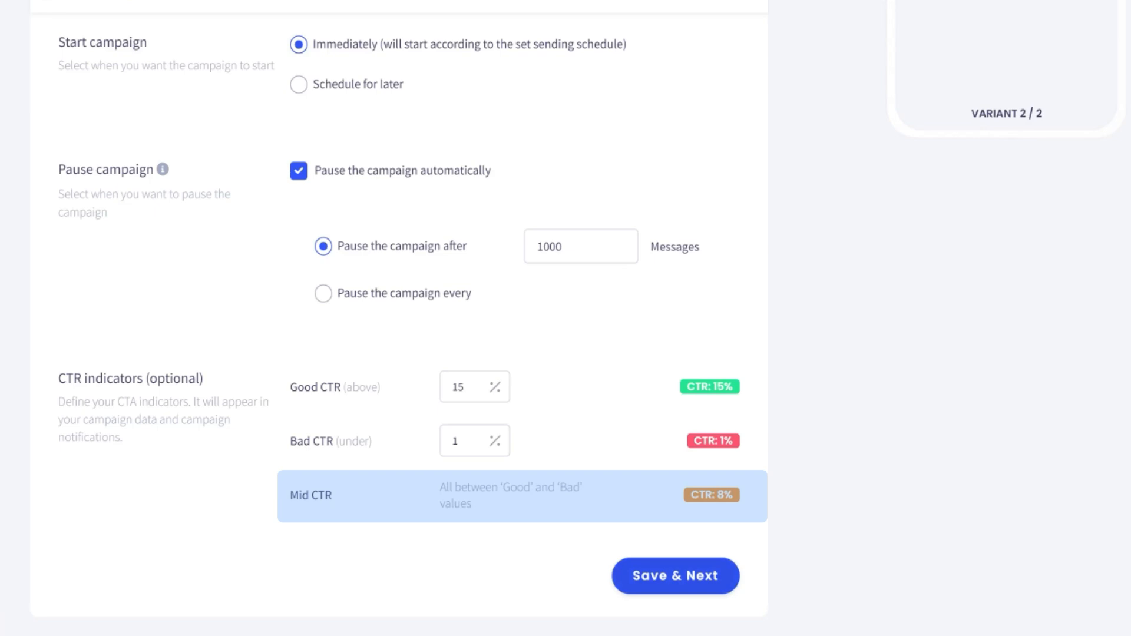
pyautogui.click(675, 576)
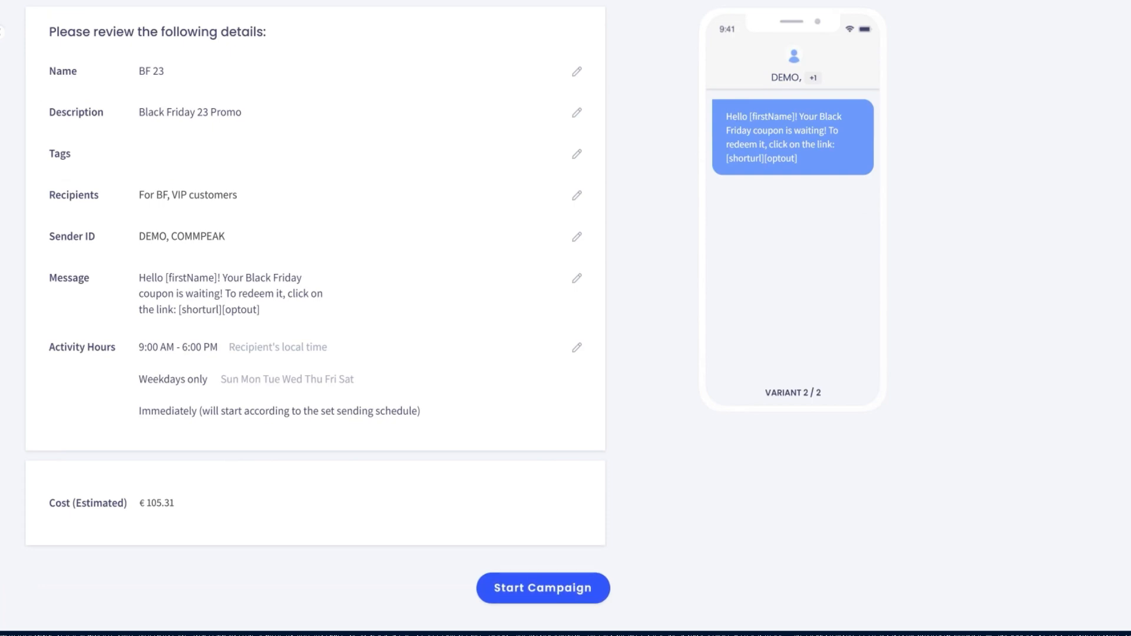
# - Save the BF 23 campaign as a draft and return to the campaign list
pyautogui.scroll(2, 455, 318)
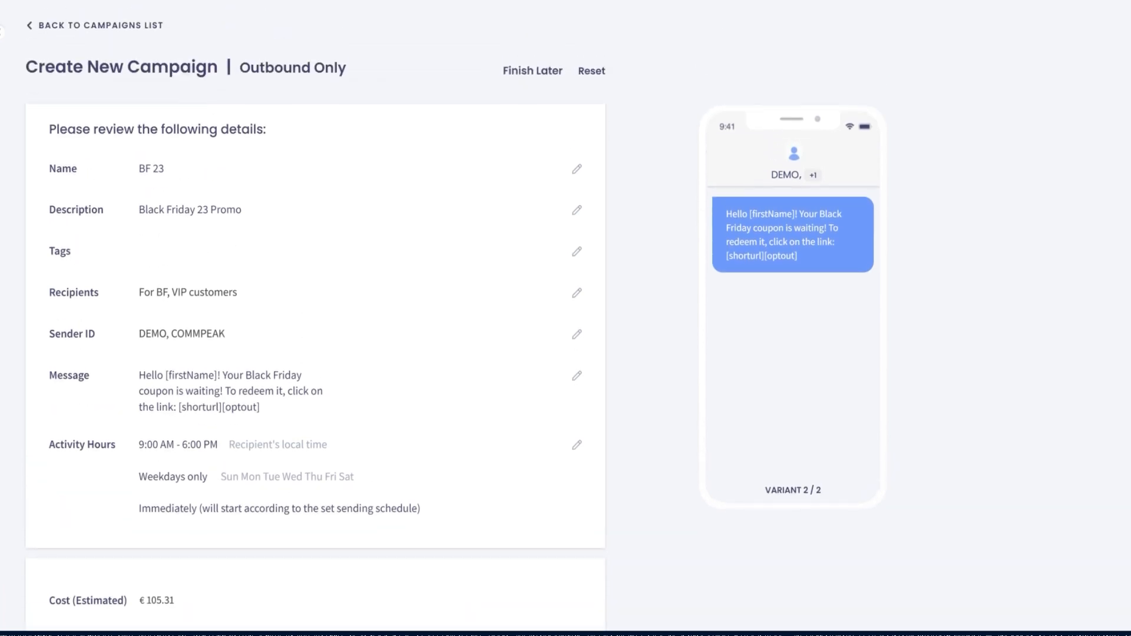
pyautogui.click(532, 71)
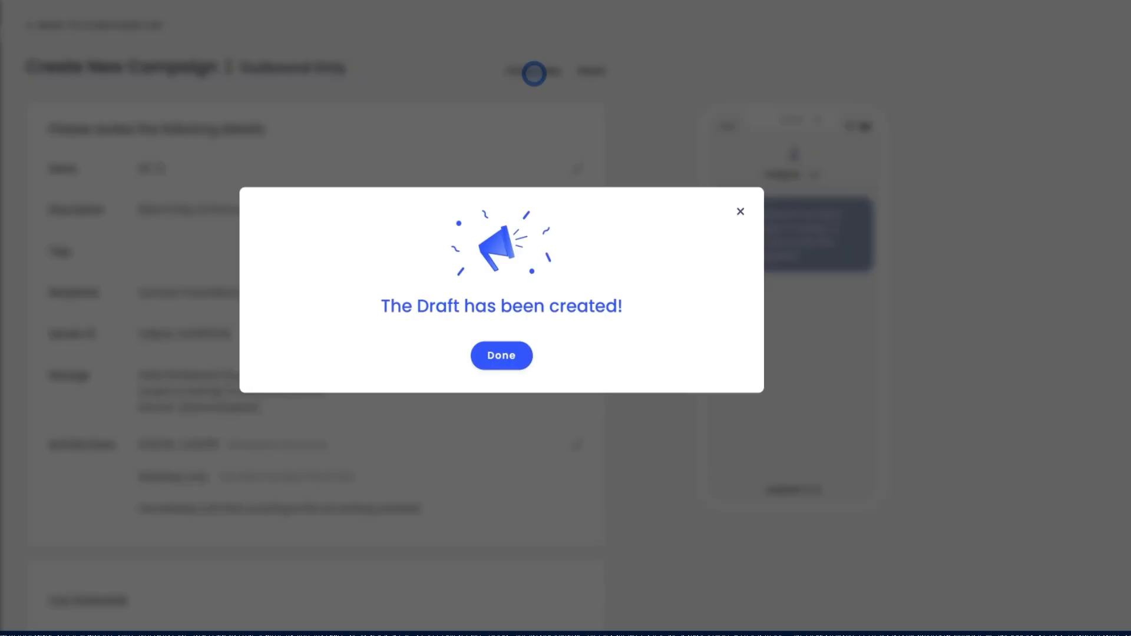
pyautogui.click(557, 395)
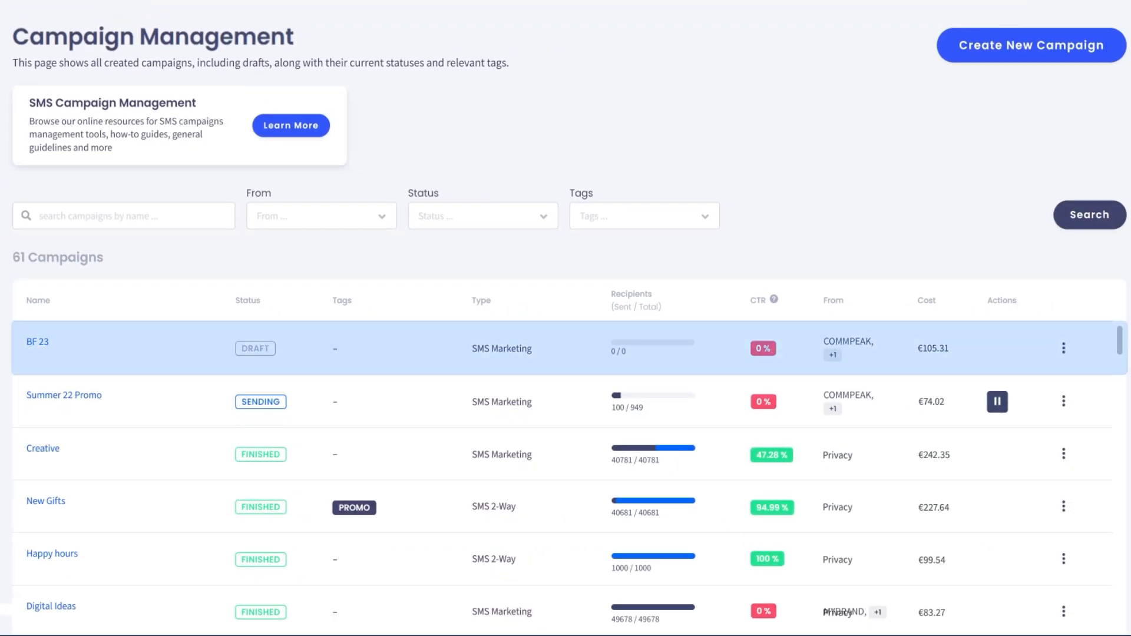
# - Reopen BF 23 for editing and publish it, starting the campaign for 1237 recipients
pyautogui.click(1064, 347)
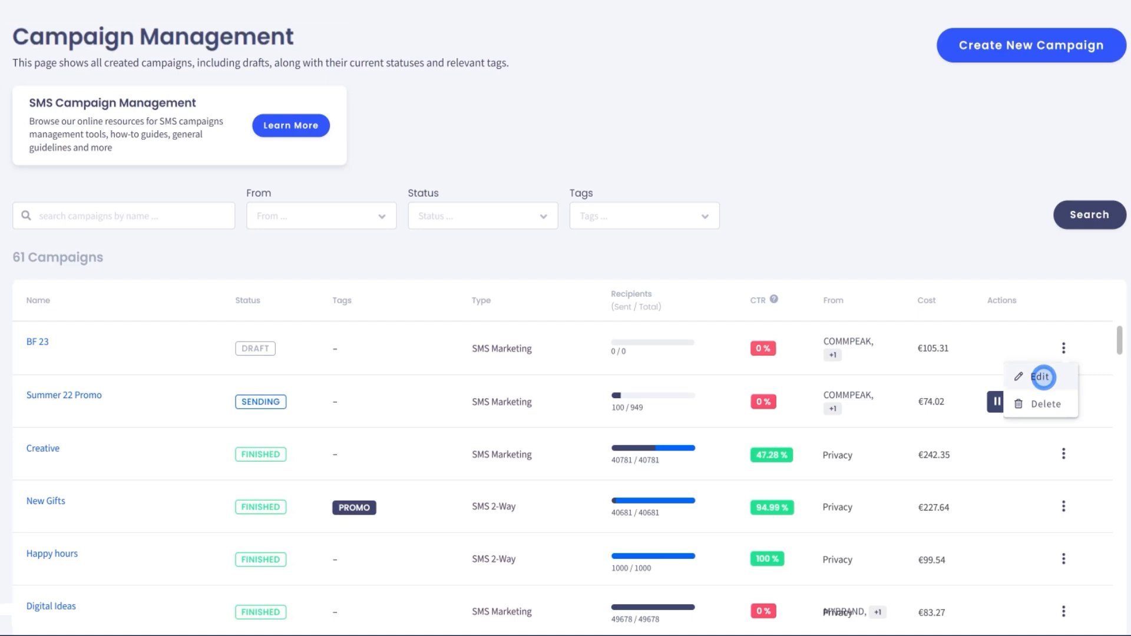
pyautogui.click(1043, 376)
pyautogui.scroll(-4, 1044, 377)
pyautogui.scroll(-1, 1044, 377)
pyautogui.click(523, 558)
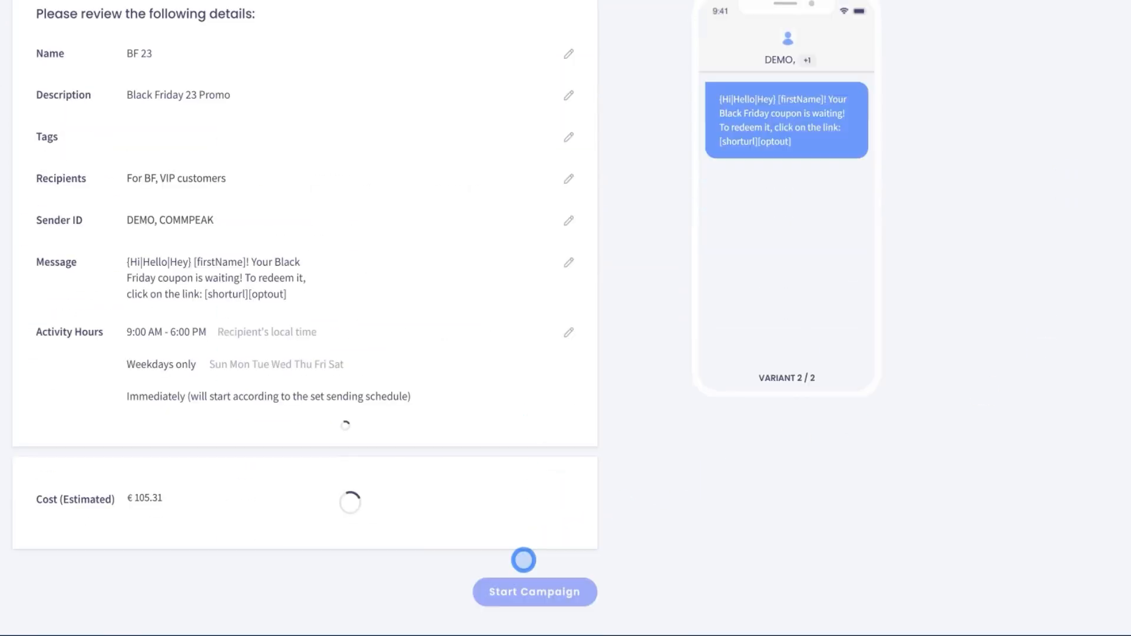
pyautogui.click(537, 592)
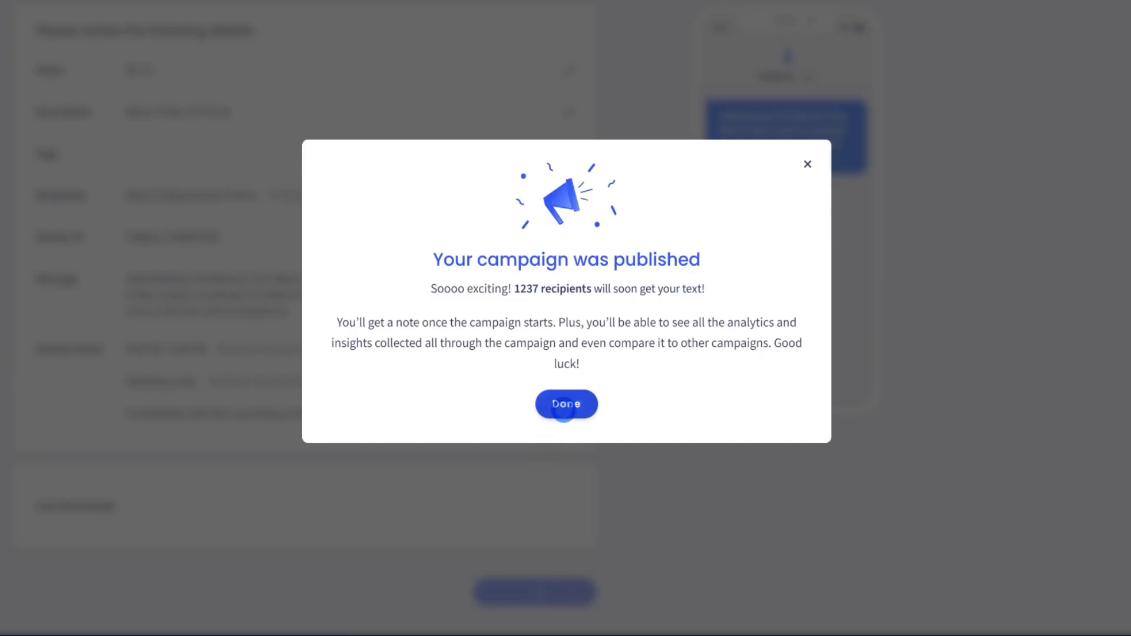
pyautogui.click(566, 405)
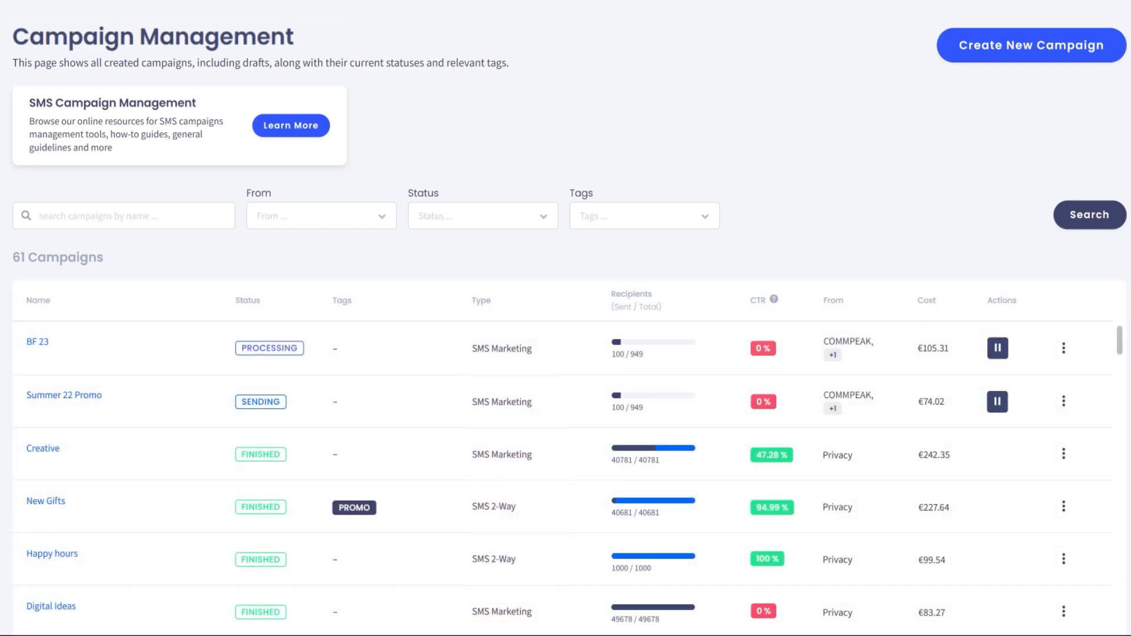
# - In BF 23's details, set the variants ratio to 60% for Variant 0 and 40% for Variant 1
pyautogui.click(37, 341)
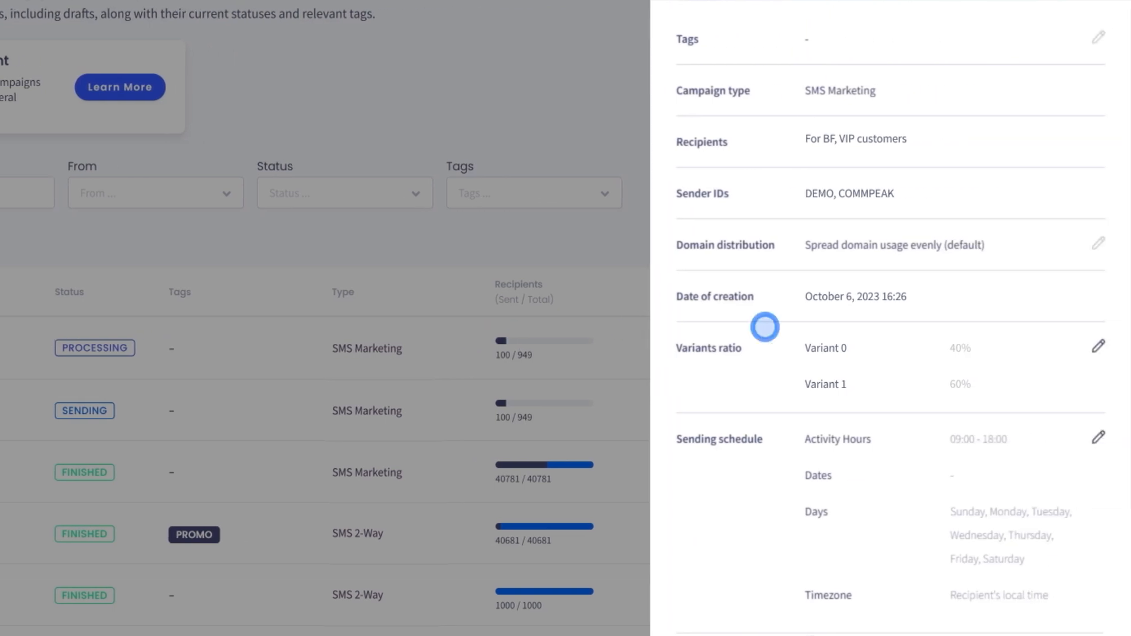
pyautogui.click(1098, 346)
pyautogui.click(986, 350)
pyautogui.write('60%')
pyautogui.click(985, 393)
pyautogui.write('40%')
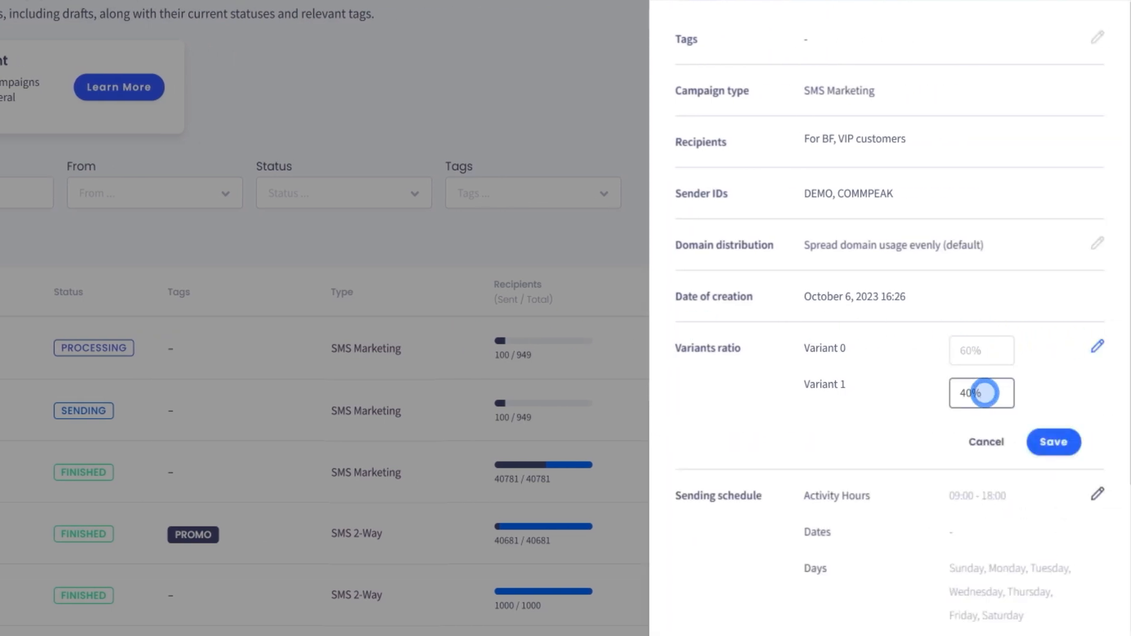
pyautogui.click(1054, 442)
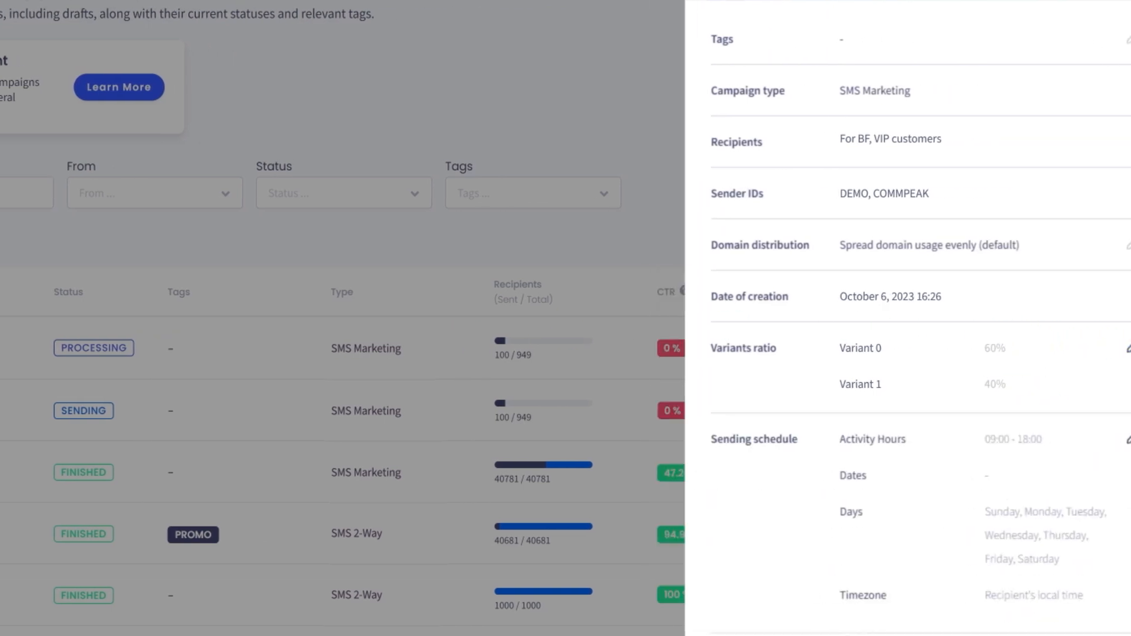